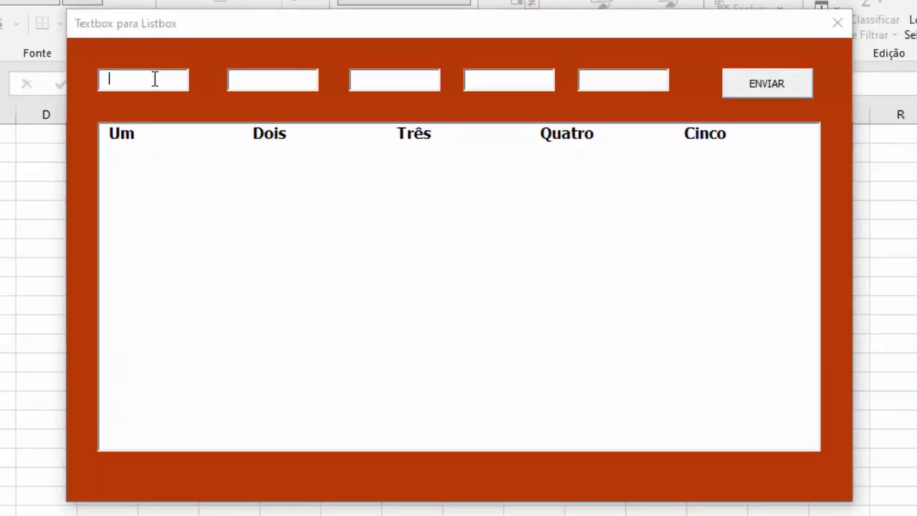
Fill the five textboxes with 1 to 5 and send them as the first list row
type("1")
key("Tab")
type("2")
key("Tab")
type("3")
key("Tab")
left_click(759, 90)
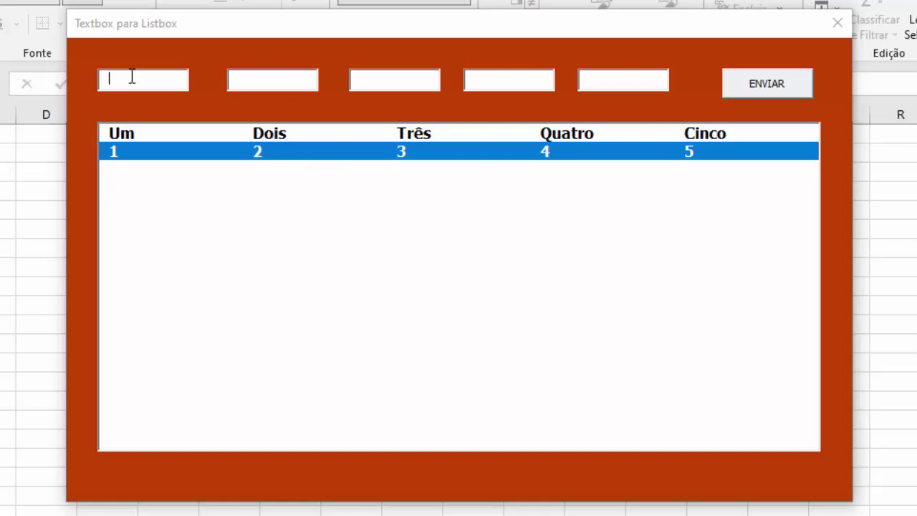
Fill the textboxes with 2 to 6 and send them as the second list row
type("2")
key("Tab")
type("3")
key("Tab")
type("5")
key("Tab")
type("6")
key("Tab")
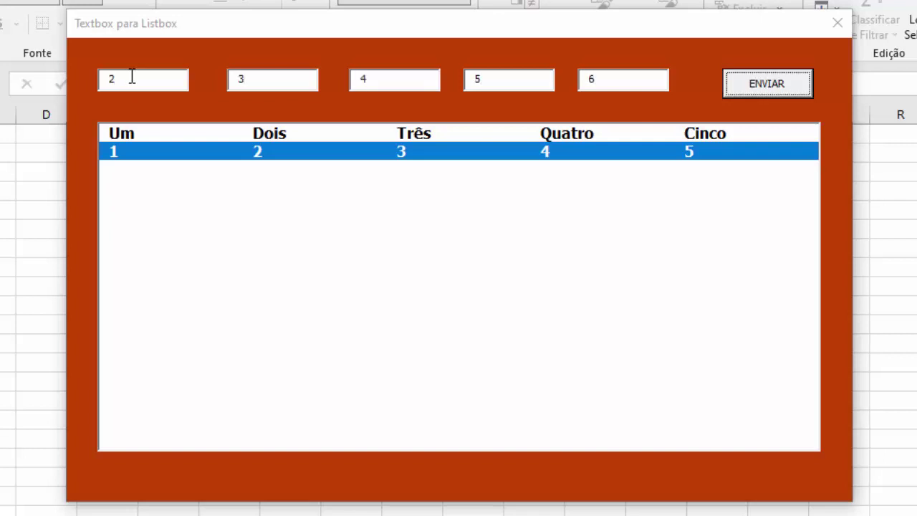
key("Return")
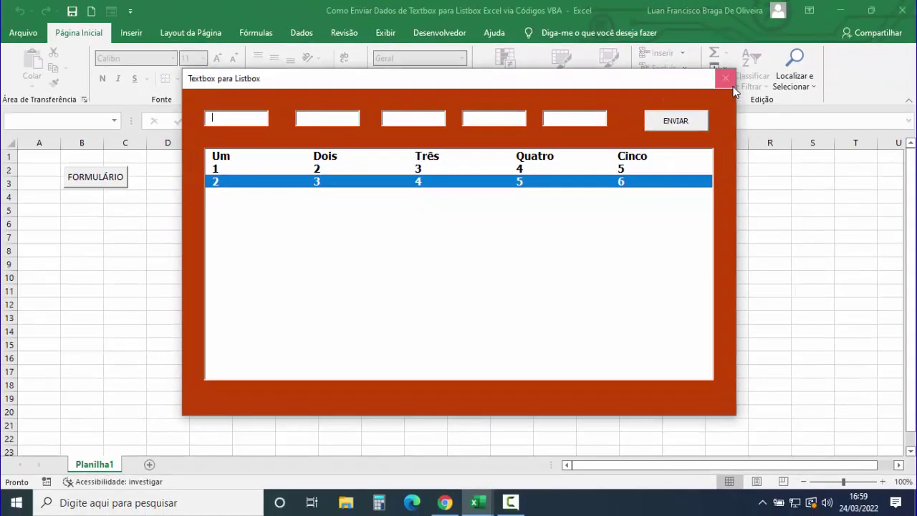
Close the running 'Textbox para Listbox' form and launch Visual Basic from the Desenvolvedor tab
left_click(726, 79)
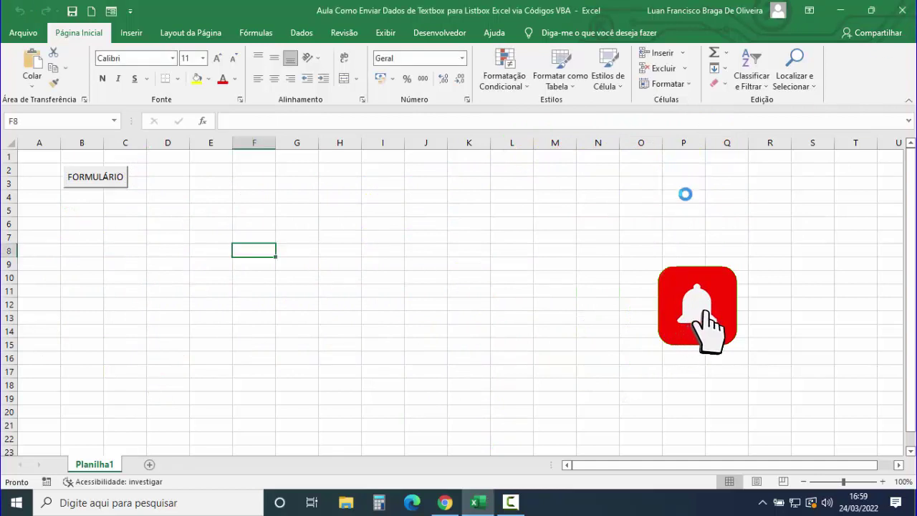
left_click(448, 33)
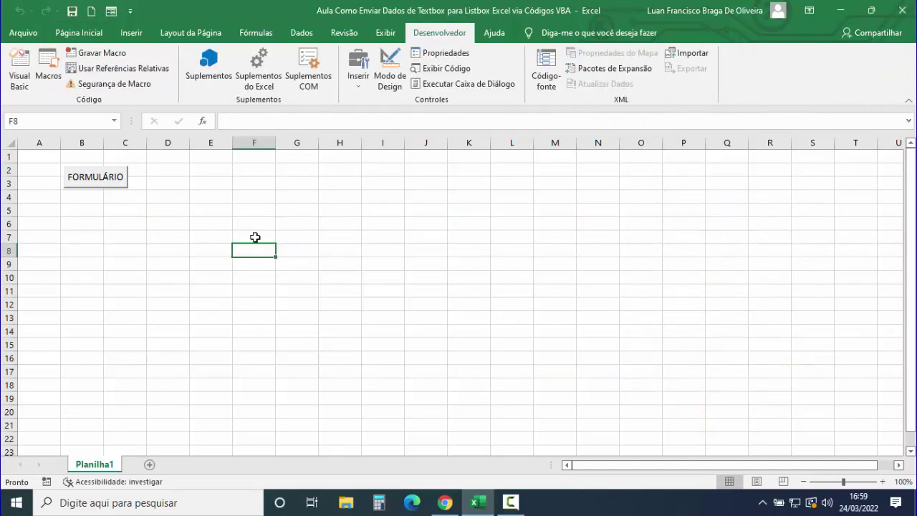
left_click(19, 79)
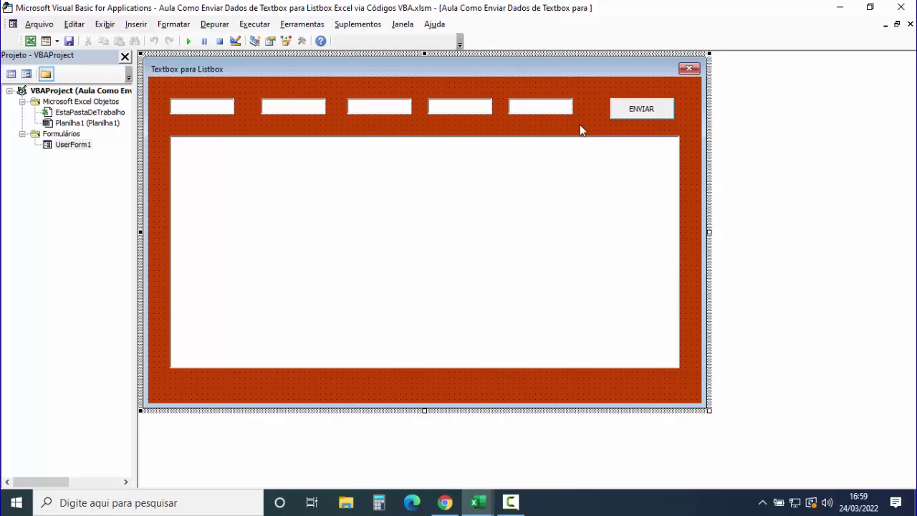
key("F7")
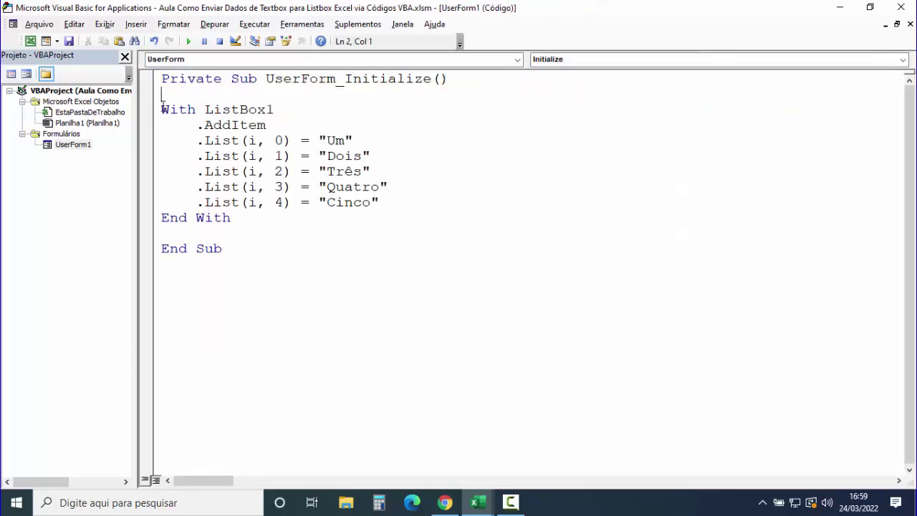
left_click_drag(162, 108, 255, 219)
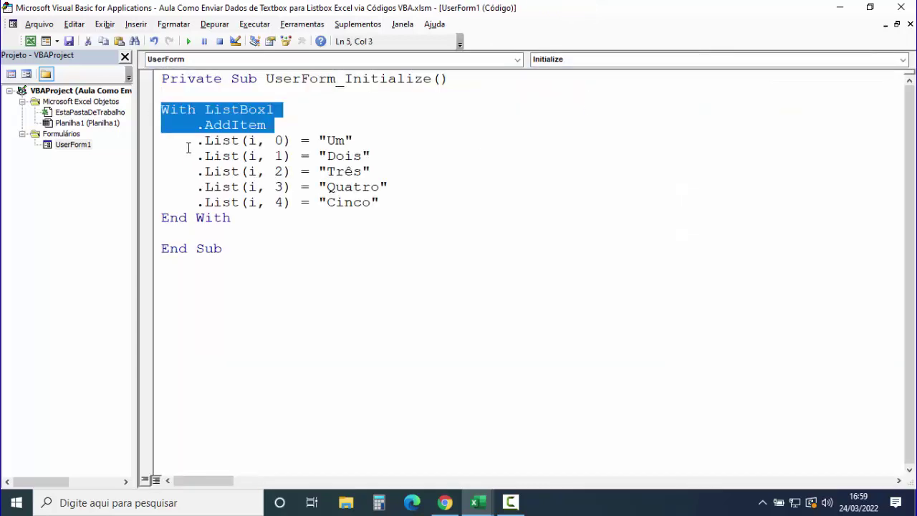
left_click(252, 219)
left_click_drag(345, 79, 431, 79)
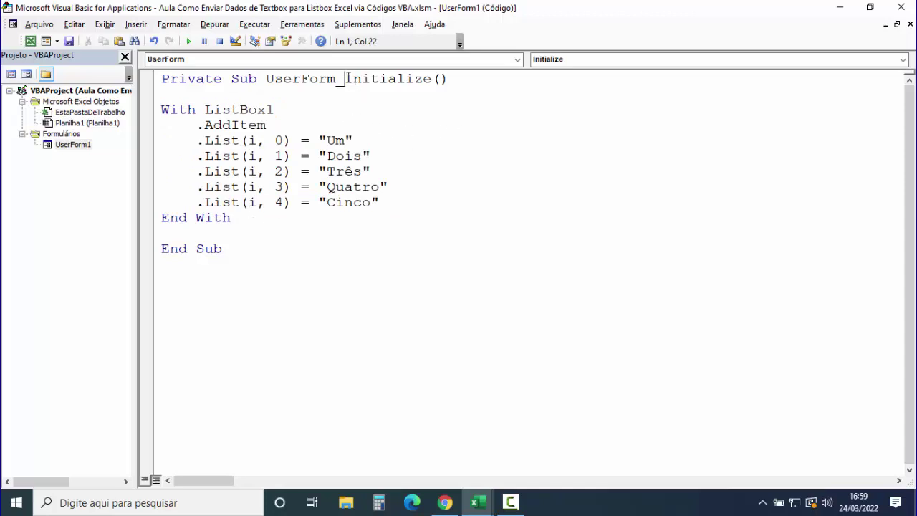
double_click(81, 146)
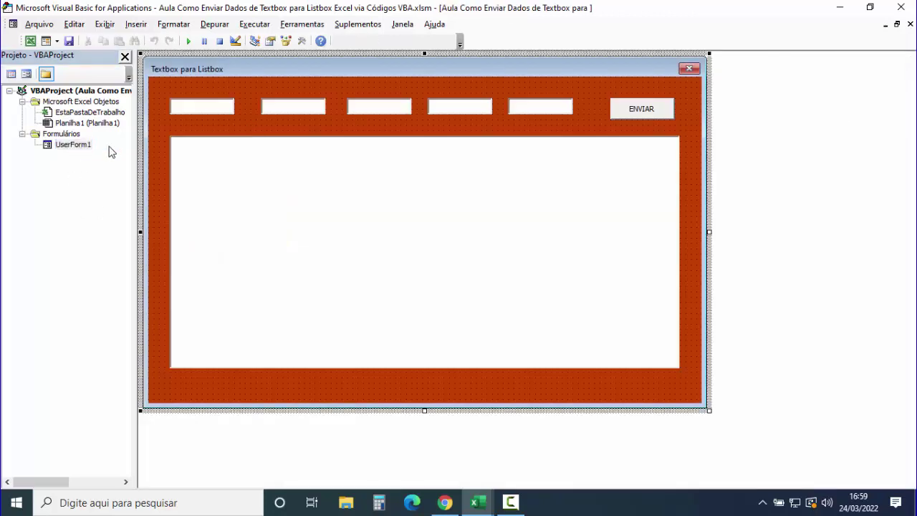
left_click(188, 41)
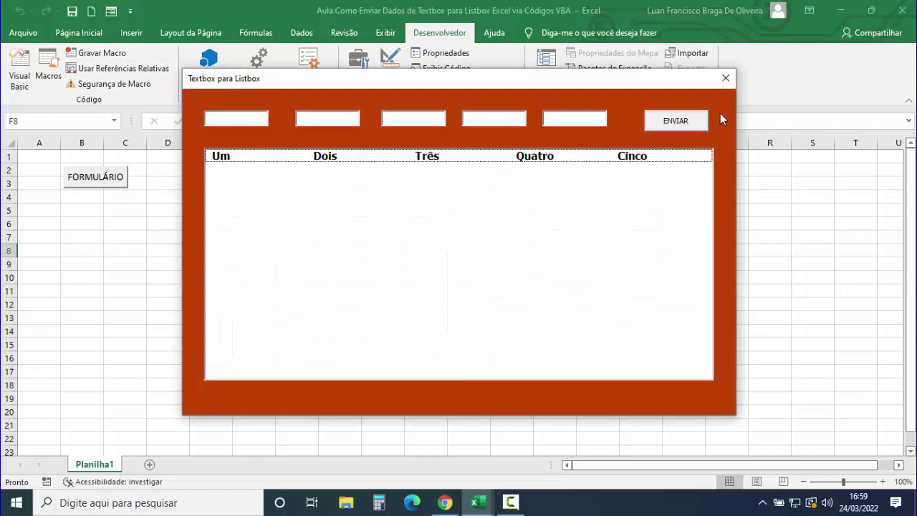
left_click(726, 79)
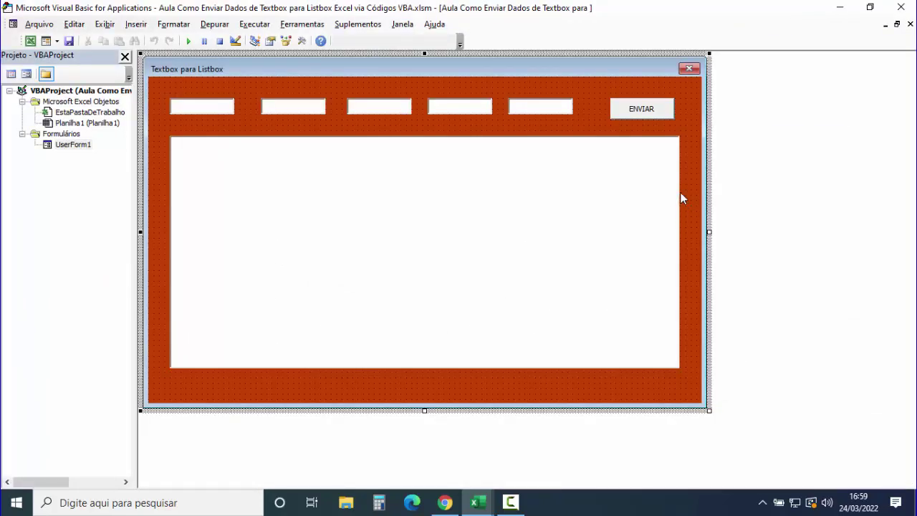
Create the ENVIAR click routine with 'On Error GoTo Erro' and 'Exit Sub' lines
double_click(640, 114)
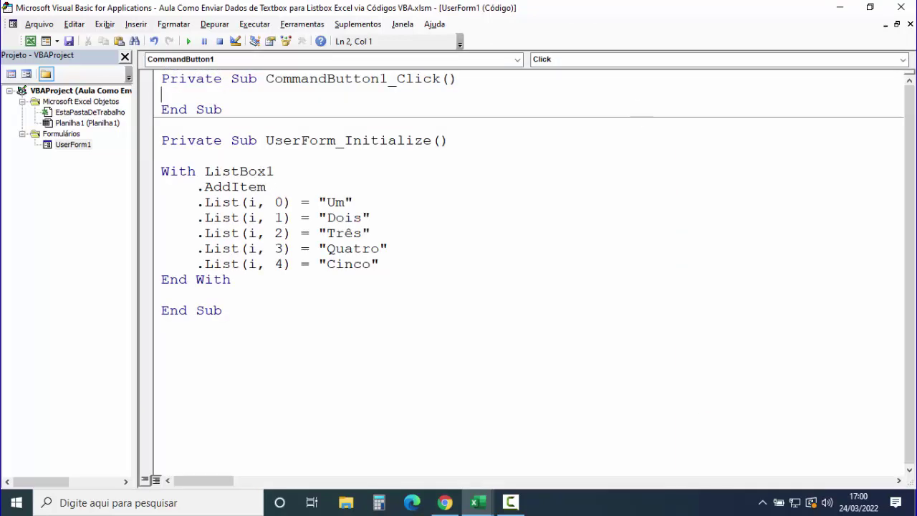
key("Return")
key("Return")
key("Return")
left_click(174, 108)
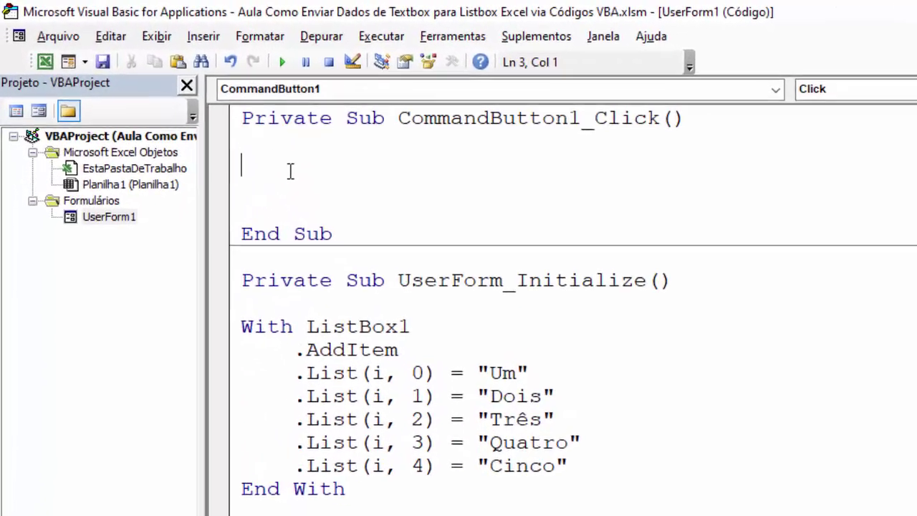
type("On E")
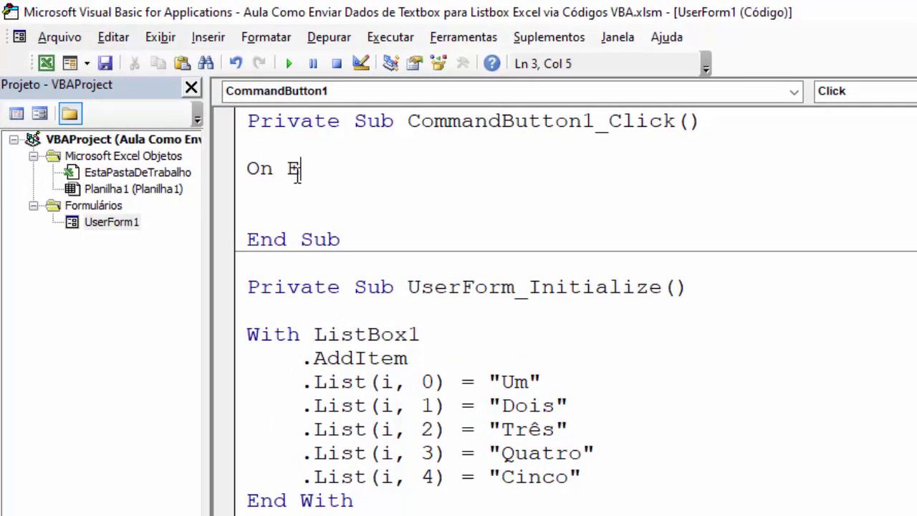
type("rror ")
type("goto ")
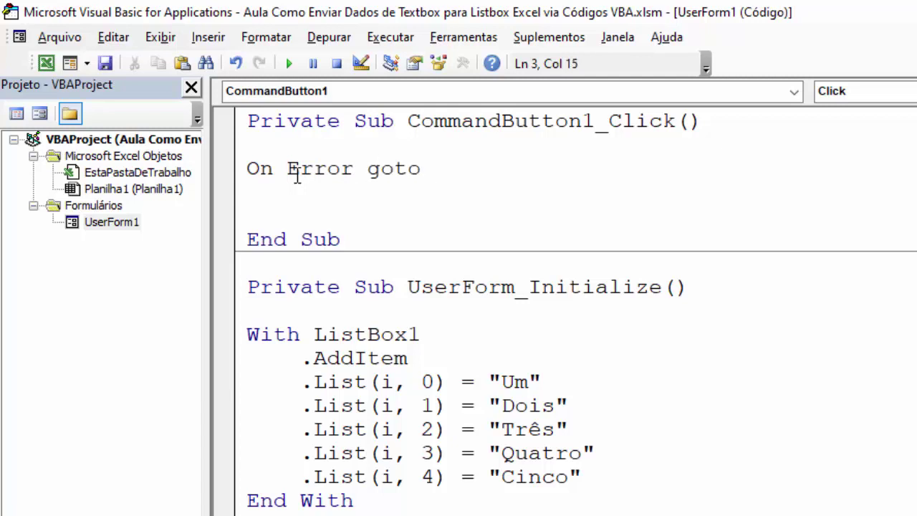
type("Erro")
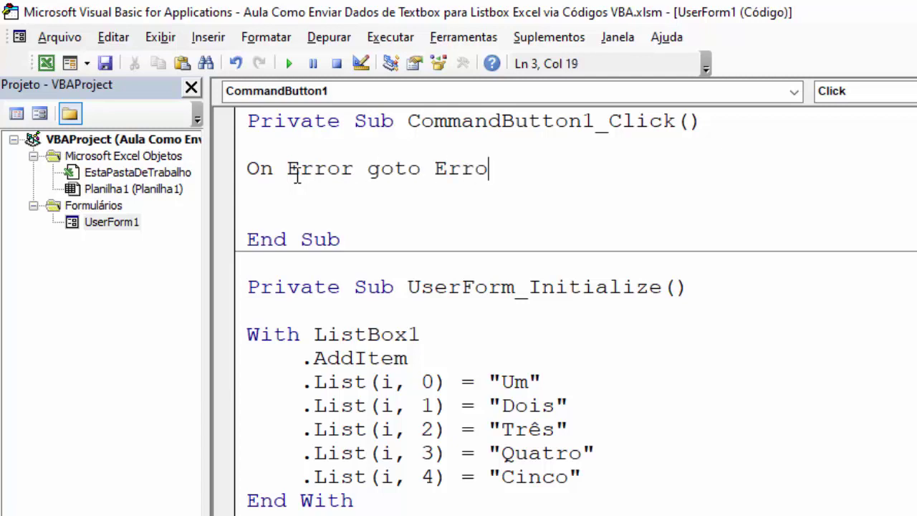
key("Return")
key("Return")
key("Return")
type("E")
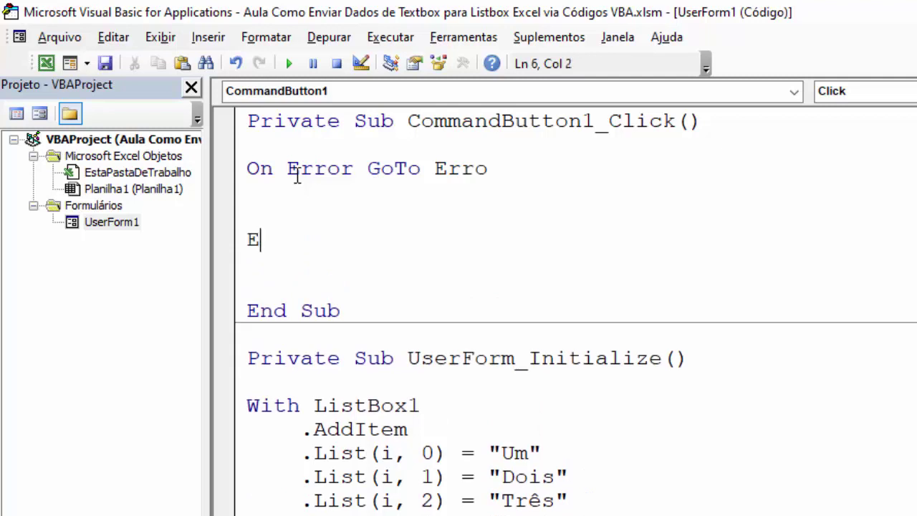
type("xit Sub")
Add an Erro: label with MsgBox "Erro!", vbCritical, "ENVIAR" below Exit Sub
key("Return")
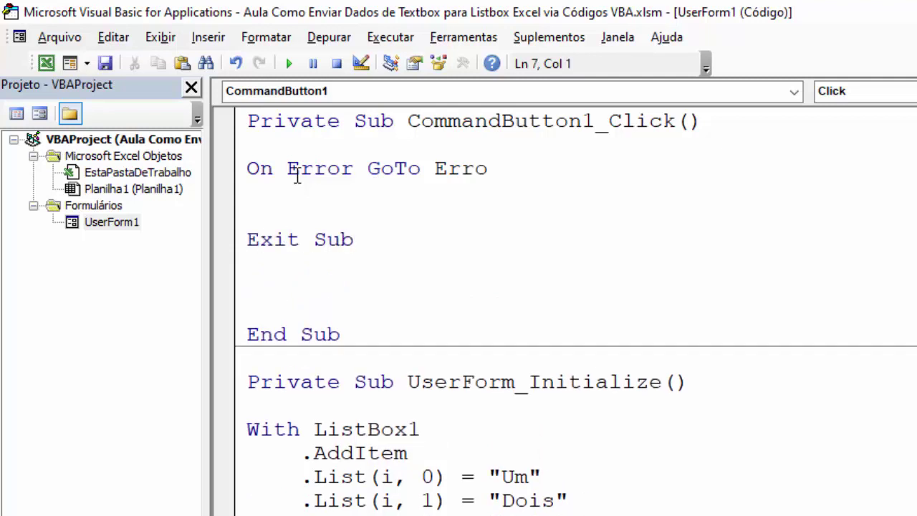
type("Erro")
type(":")
key("Return")
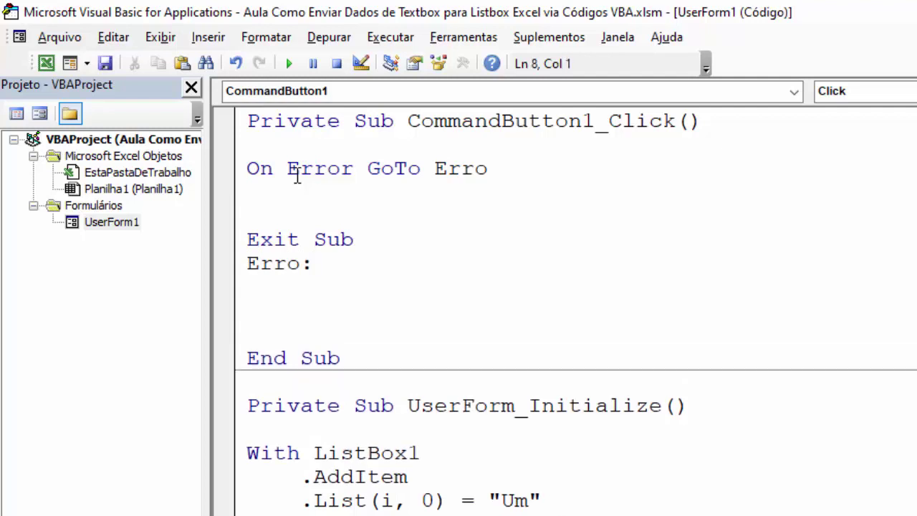
type("Ms")
type("gbox ")
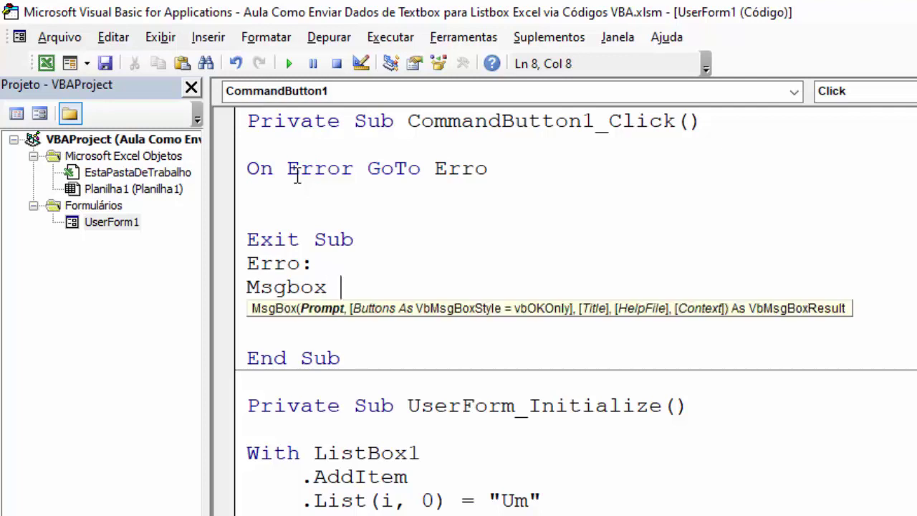
type("\"E")
type("rro!")
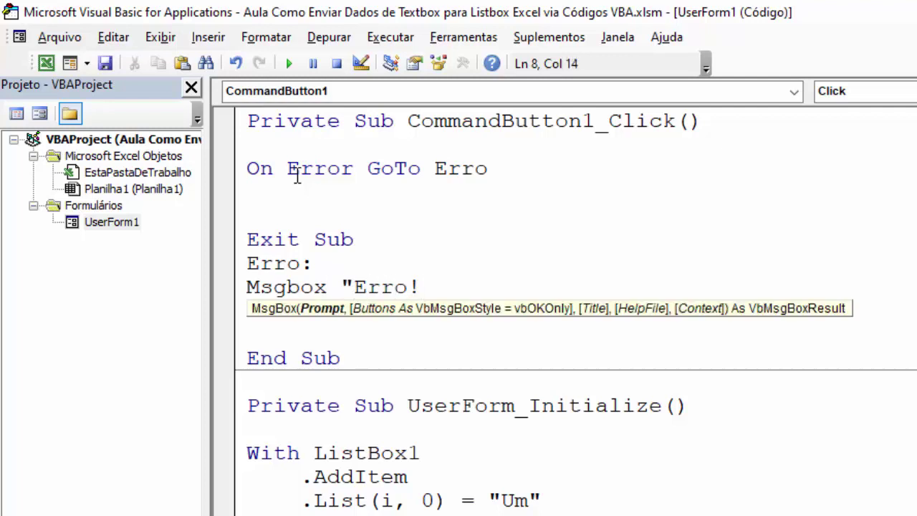
type("\"")
type(",vb")
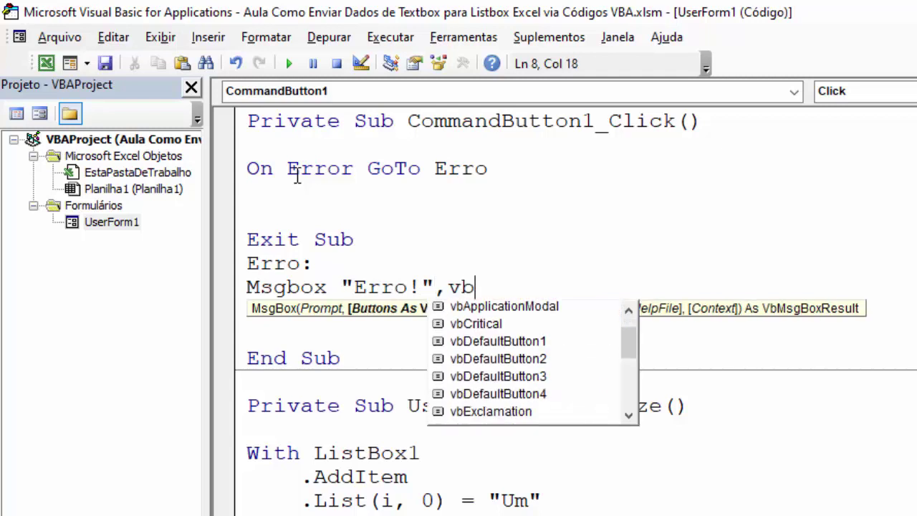
type("Critic")
key("Tab")
type(", ")
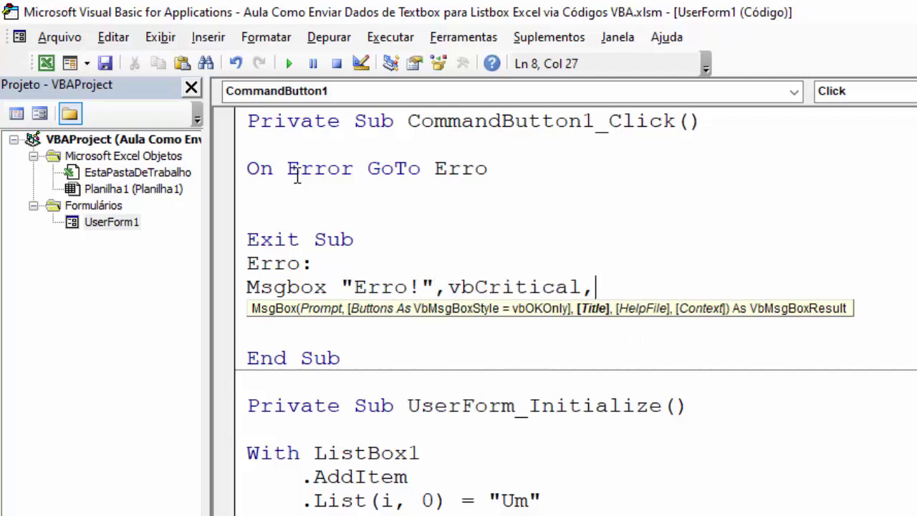
type("\"")
type("ENVIAR")
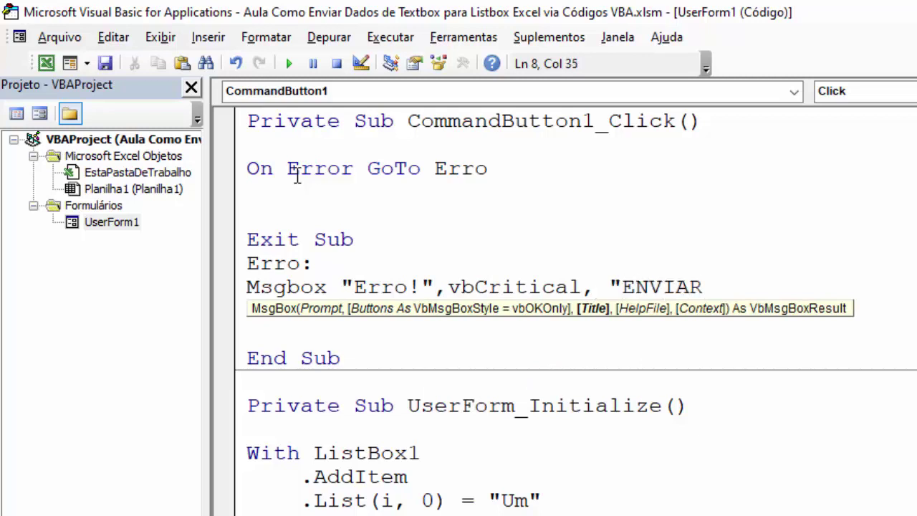
type("\"")
key("Delete")
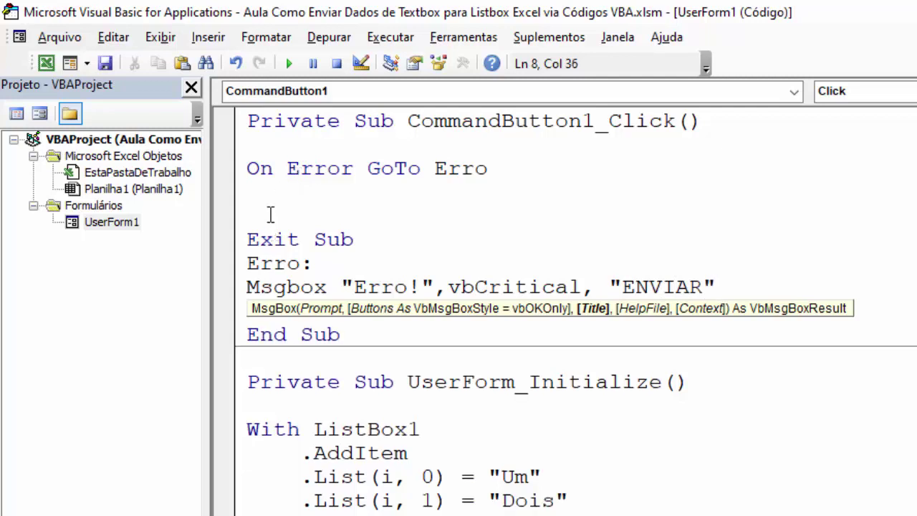
Comment out the On Error GoTo Erro line and add blank lines above Exit Sub
left_click(271, 212)
left_click(252, 168)
type("'")
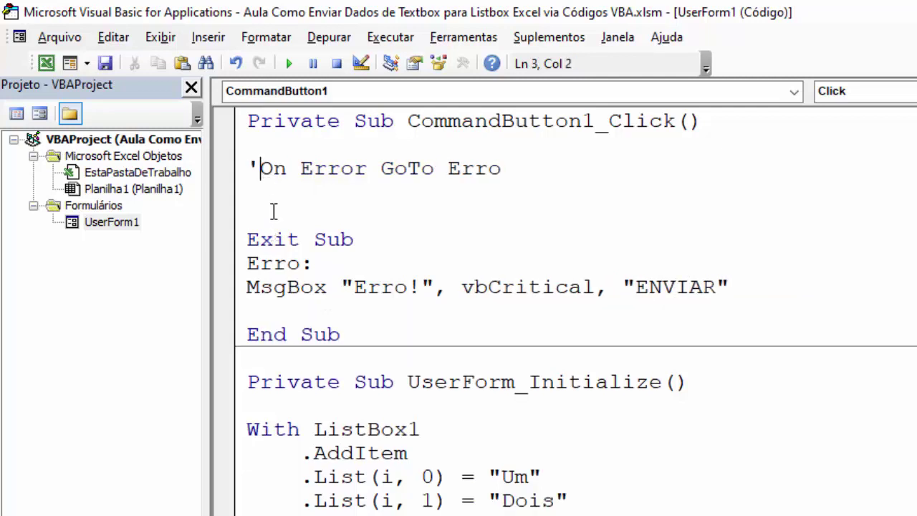
left_click(271, 201)
key("Return")
key("Return")
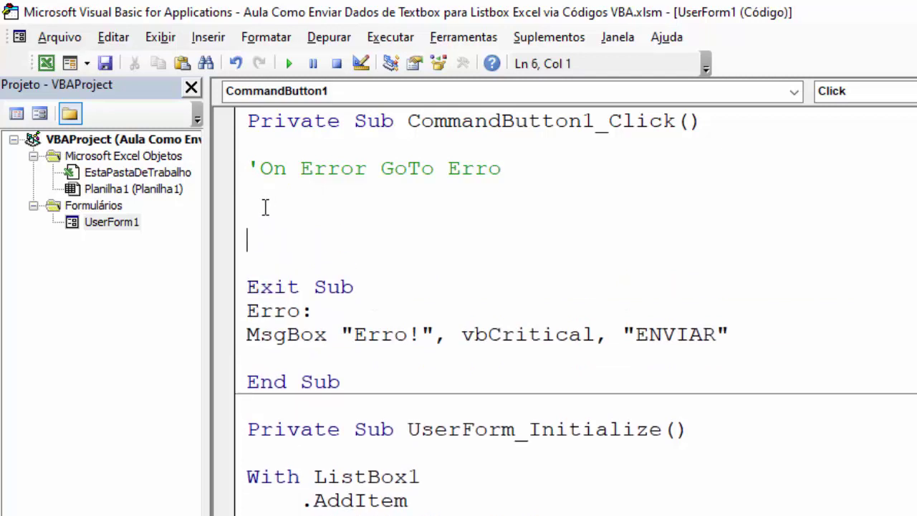
left_click(252, 215)
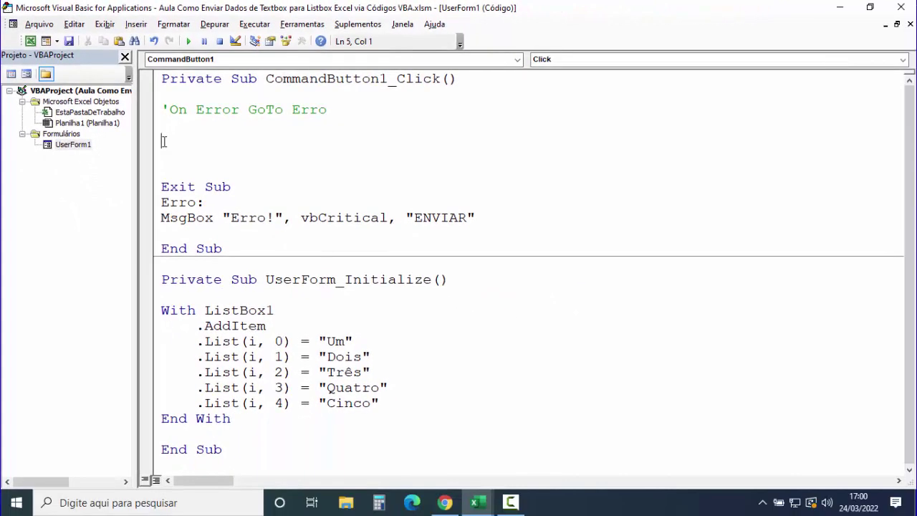
Open the UserForm1 design and confirm the first textbox is named TextBox1 in Properties
double_click(73, 144)
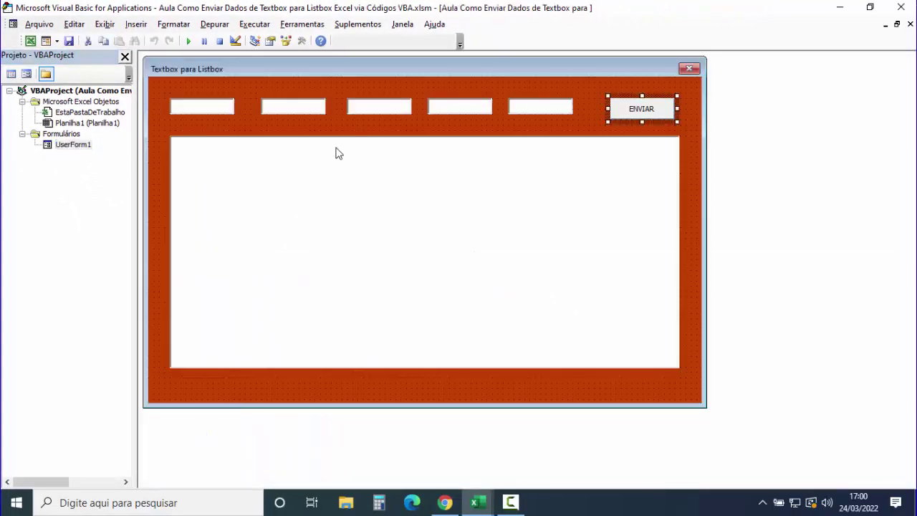
left_click(219, 113)
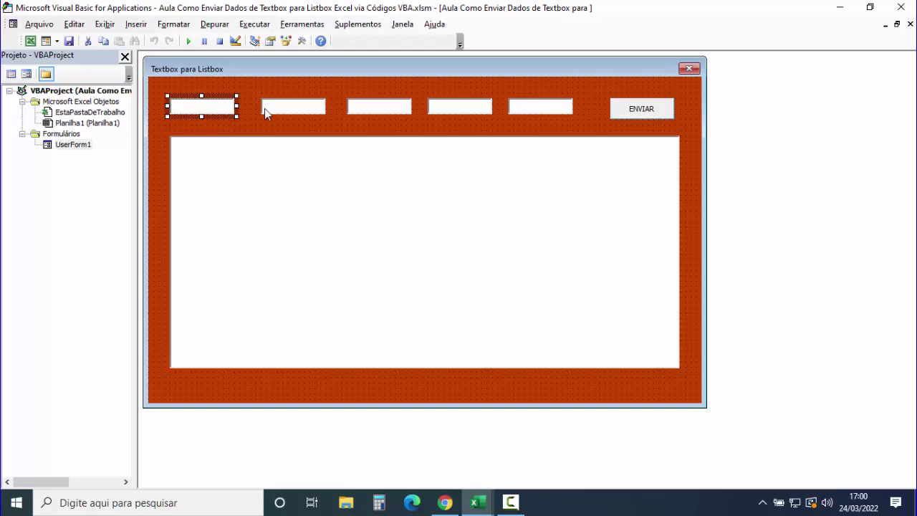
left_click(300, 119)
left_click(295, 107)
left_click(383, 109)
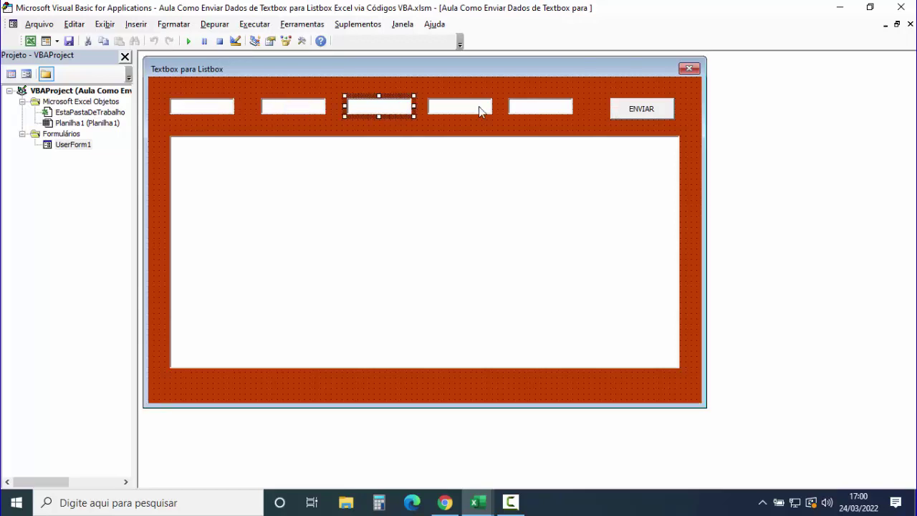
left_click(213, 108)
right_click(213, 106)
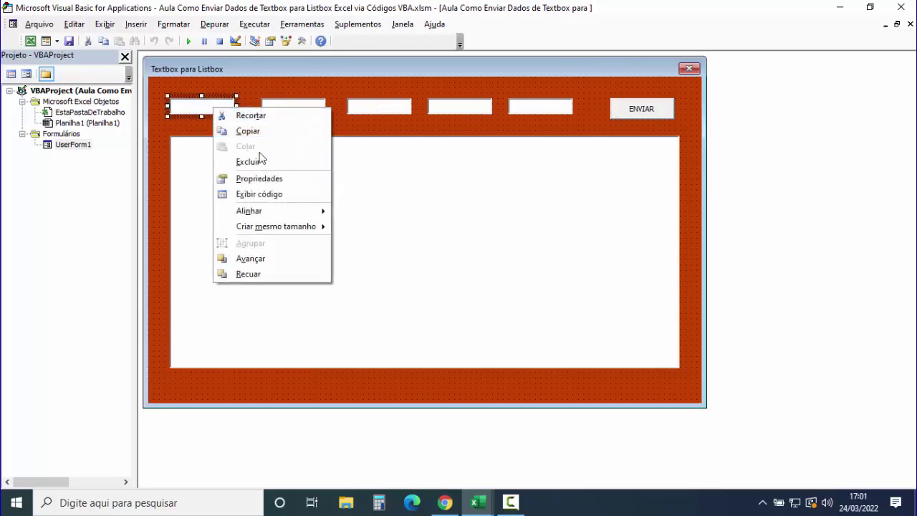
left_click(263, 185)
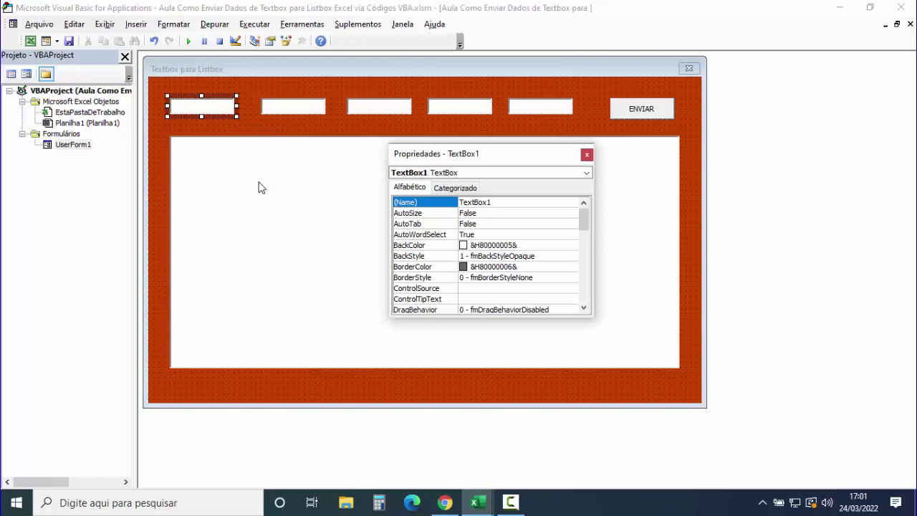
left_click(500, 201)
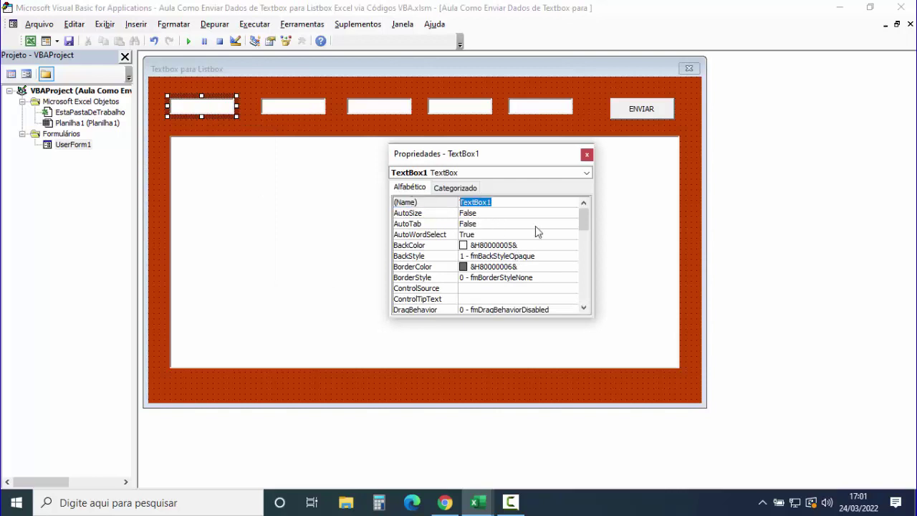
Check the fifth textbox's name, close Properties, and open the ENVIAR button's click code
left_click(539, 111)
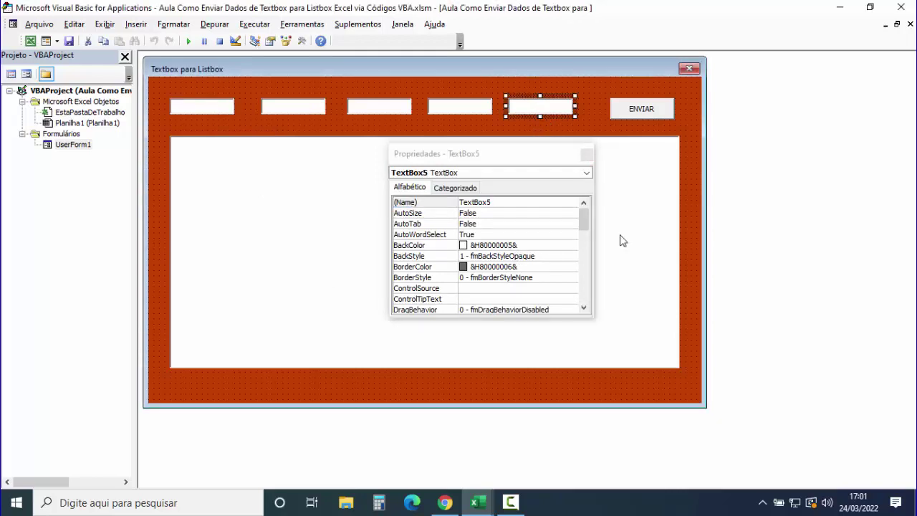
left_click(587, 155)
left_click(639, 110)
double_click(639, 110)
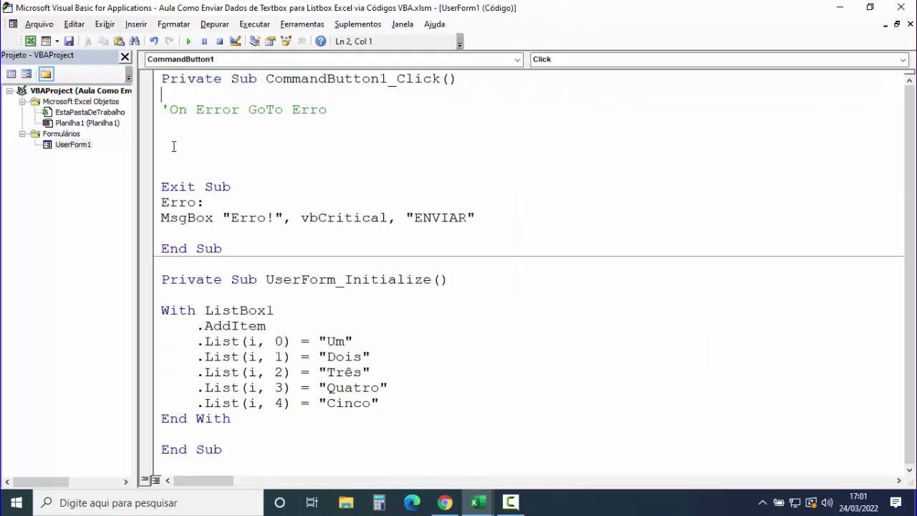
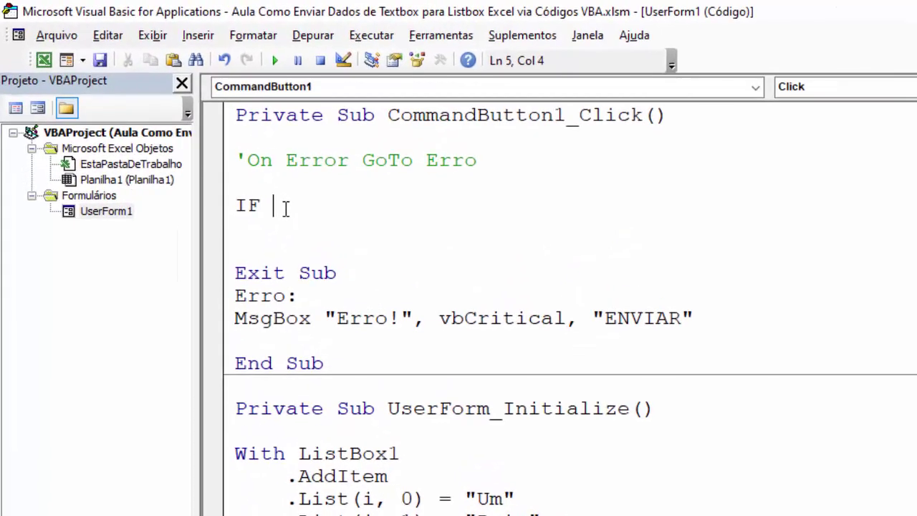
Begin the If test with TextBox1, TextBox2 and TextBox3 = Empty joined by Or, continuing the line with _
type("TextBox1")
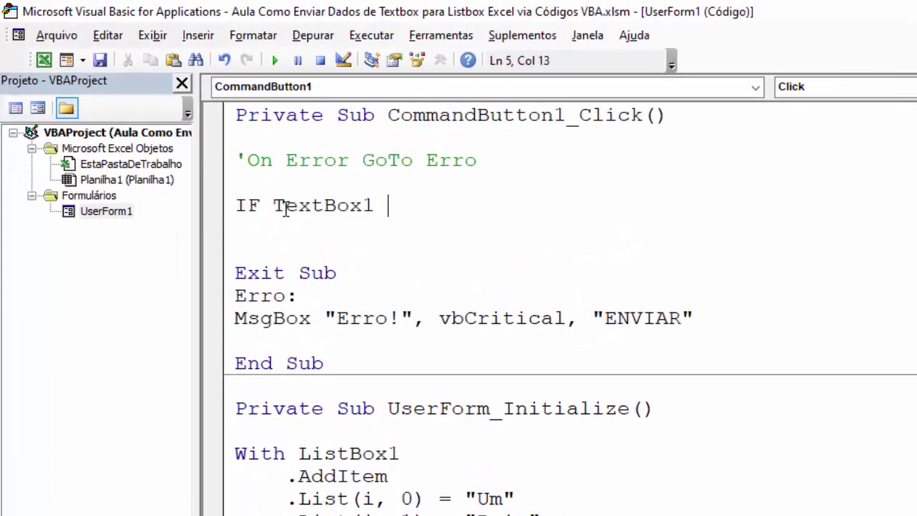
type(" = EMPTY")
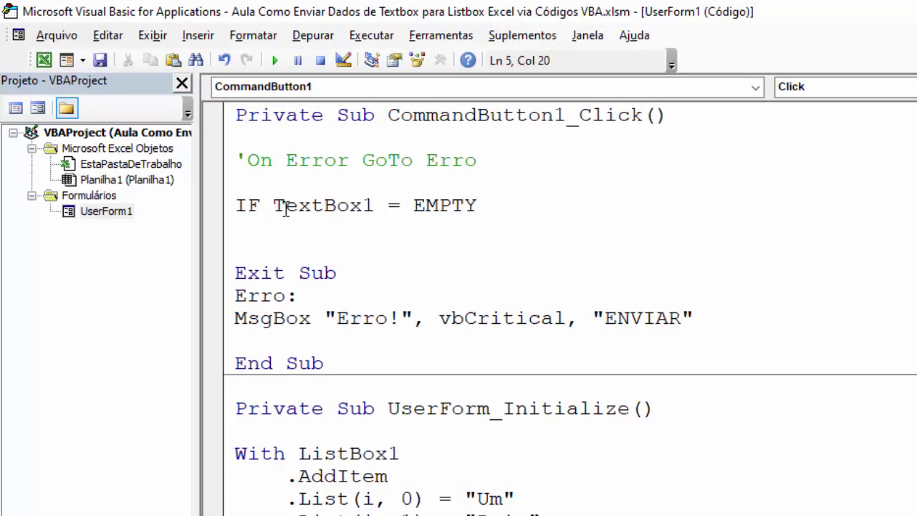
type(" OR ")
type("TextBox1")
key("BackSpace")
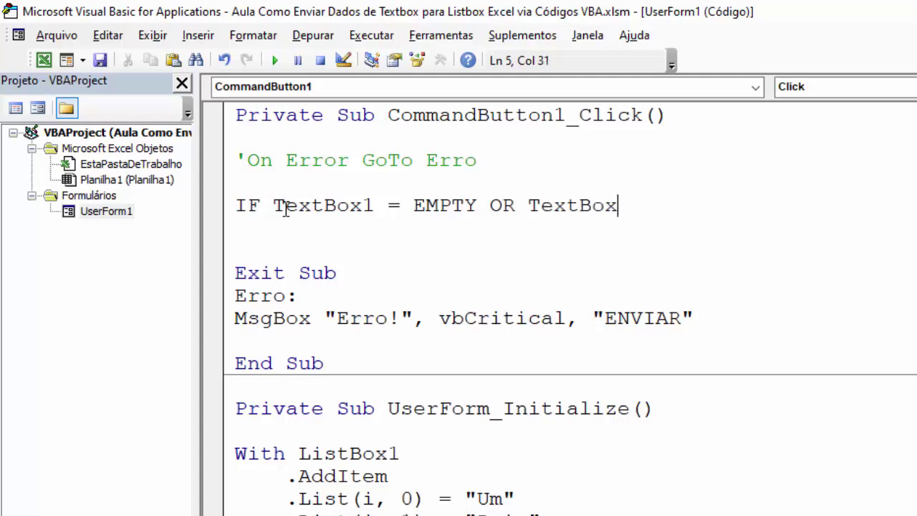
type("2 = EMP")
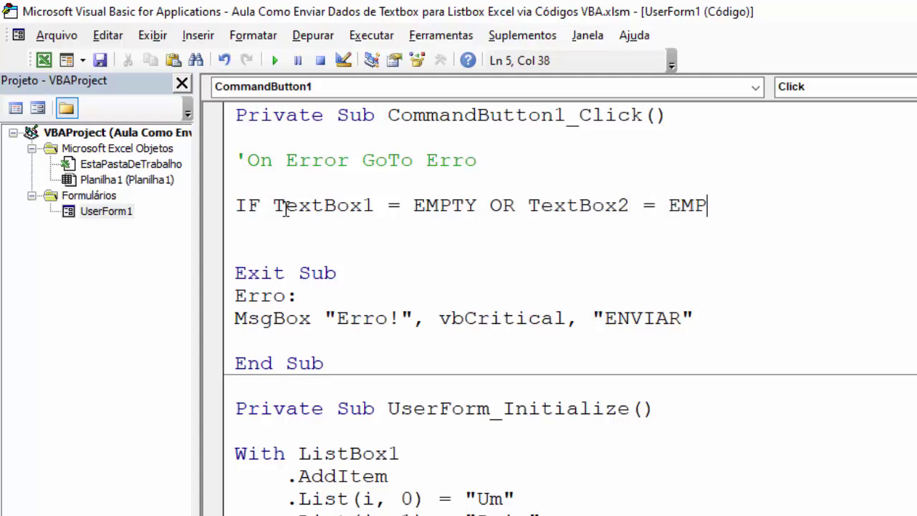
type("TY")
type(" O")
type("R ")
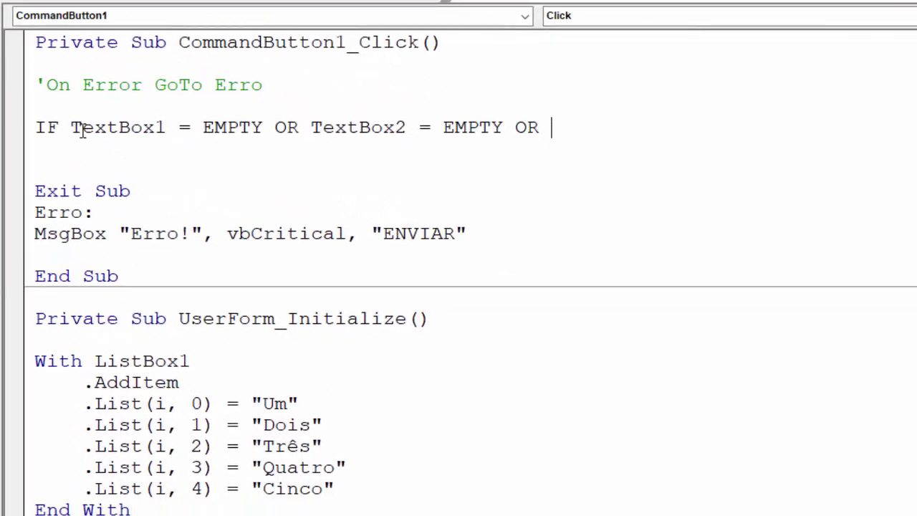
type("TextBox1")
key("BackSpace")
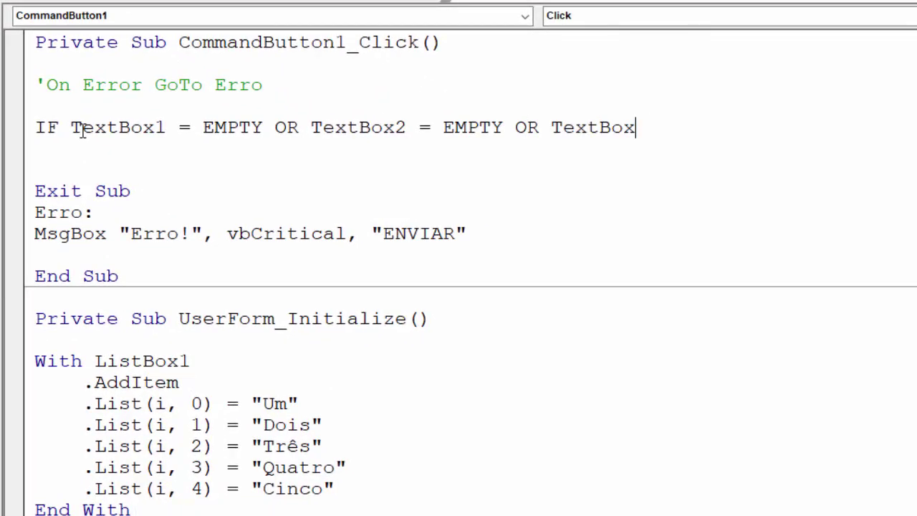
type("3 = EMPT")
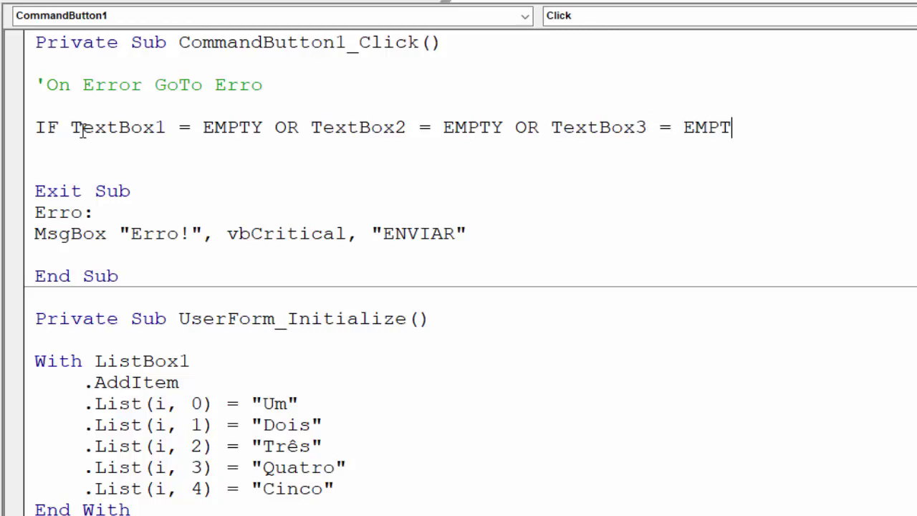
type("Y")
type(" _")
key("Return")
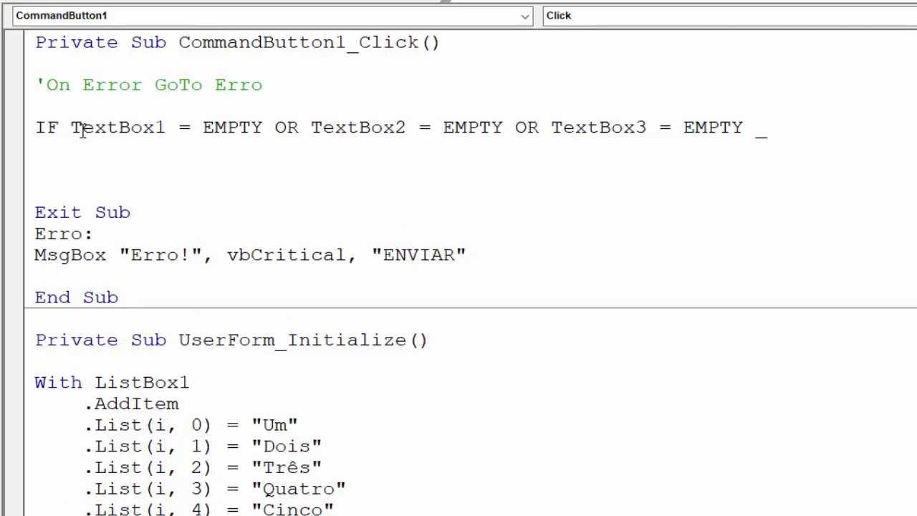
Finish the condition with Or TextBox4 = Empty Or TextBox5 = Empty Then, leaving blank lines below
type("OR ")
type("TextBox1")
key("BackSpace")
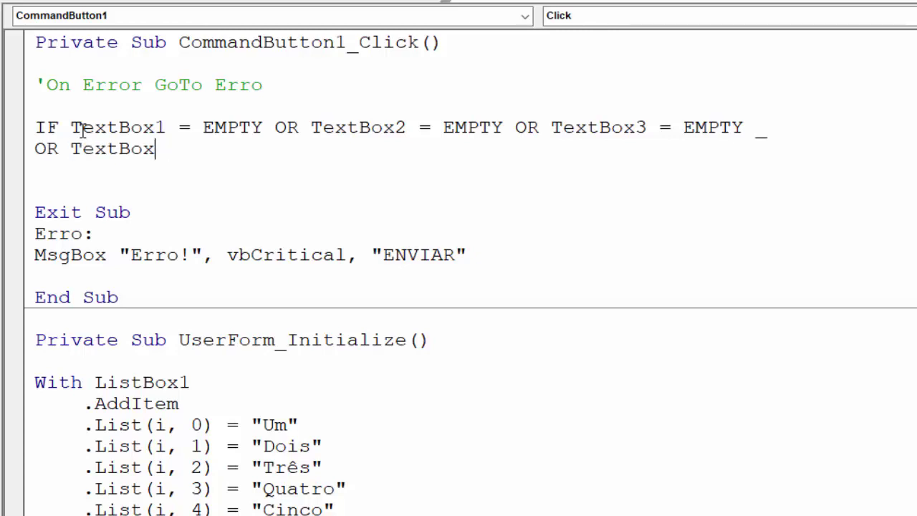
type("4 = EMPT")
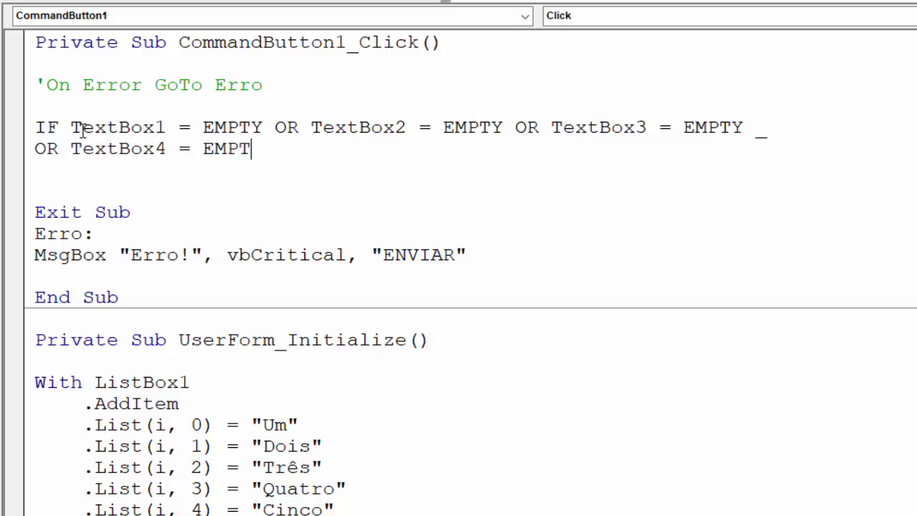
type("Y OR ")
type("TextBox1")
key("BackSpace")
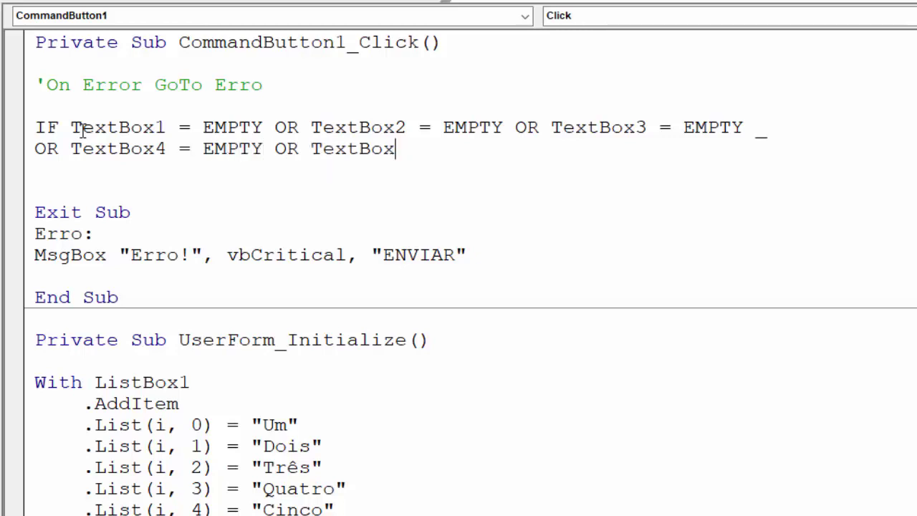
type("5 = EMPTY")
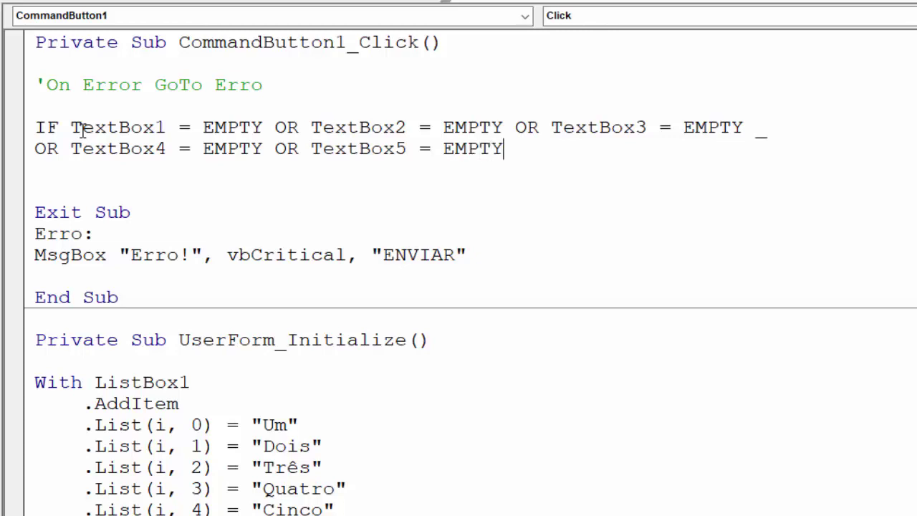
type(" THEN")
key("Return")
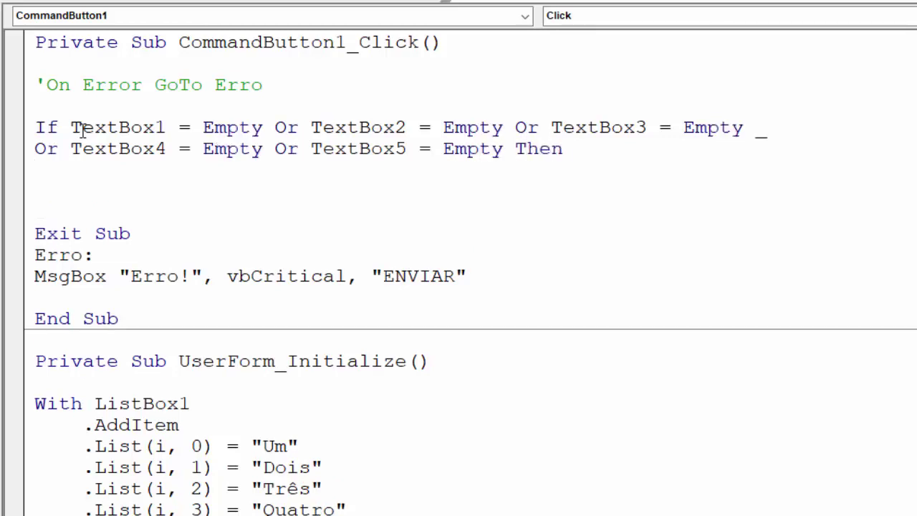
key("Return")
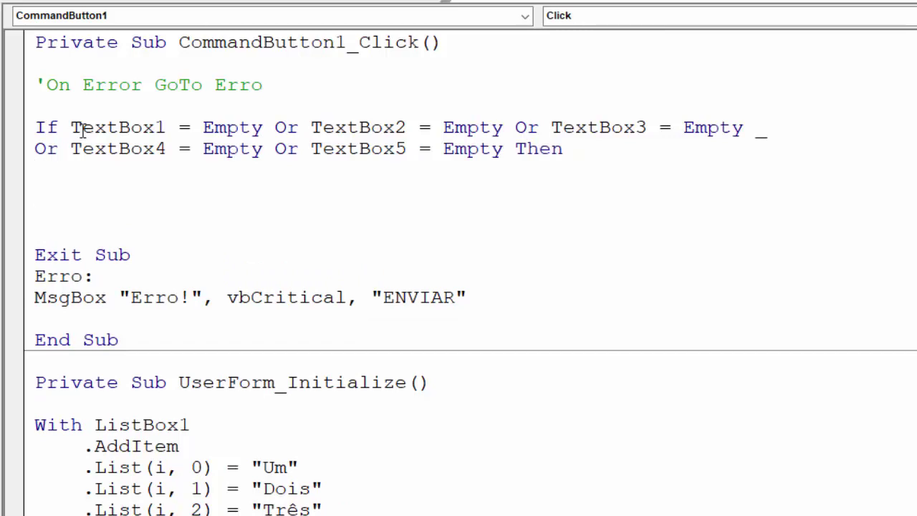
Add Exit Sub followed by End If to close the If block
type("EXIT SUB")
key("Return")
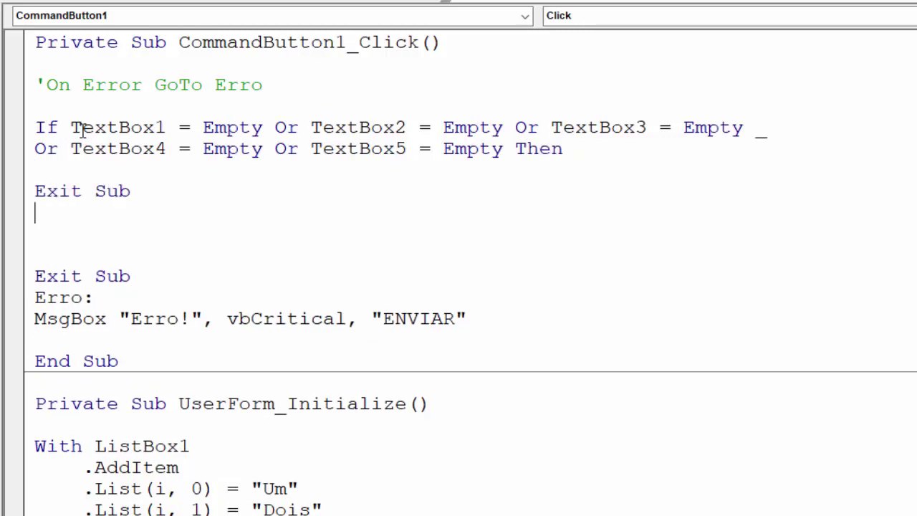
type("END IF")
Insert MsgBox "Todos os campos precisam ser preenchidos!", vbCritical, "ENVIAR" above Exit Sub
left_click(78, 249)
left_click(52, 171)
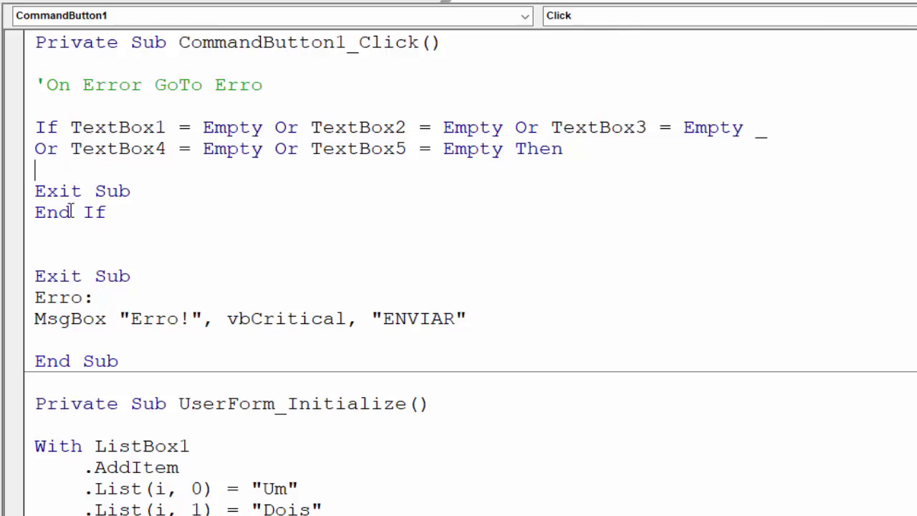
type("MSGBOX")
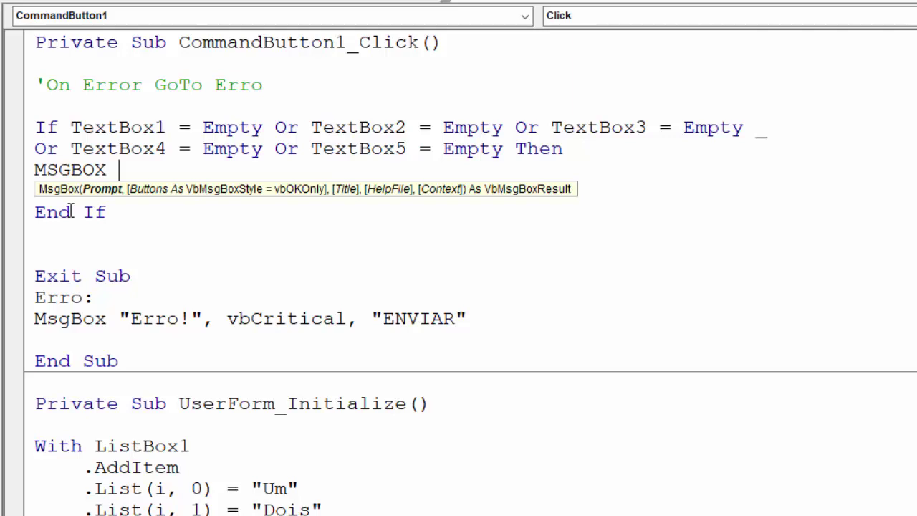
type(" \"Todo")
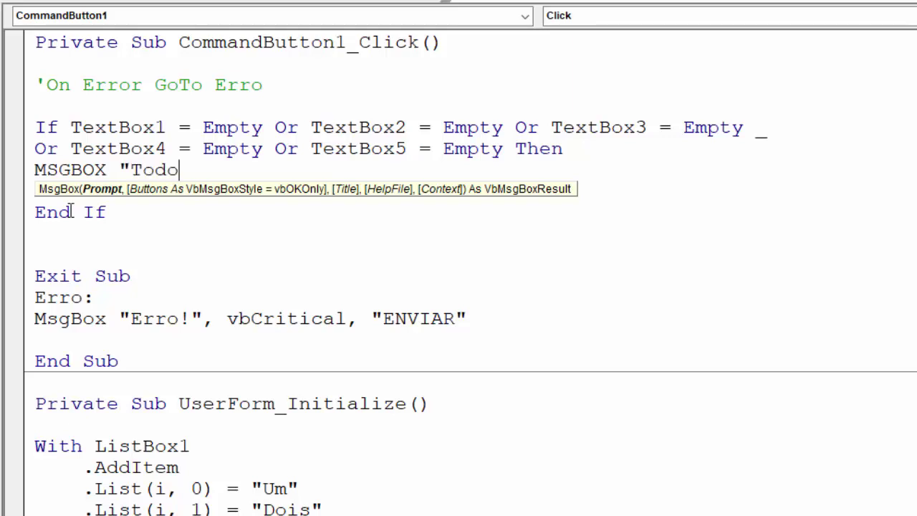
type("s os campos")
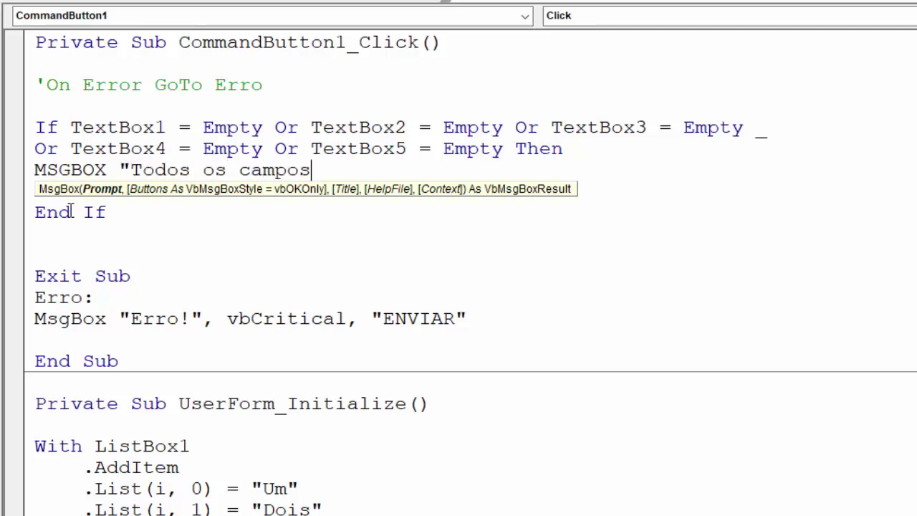
type(" precisam")
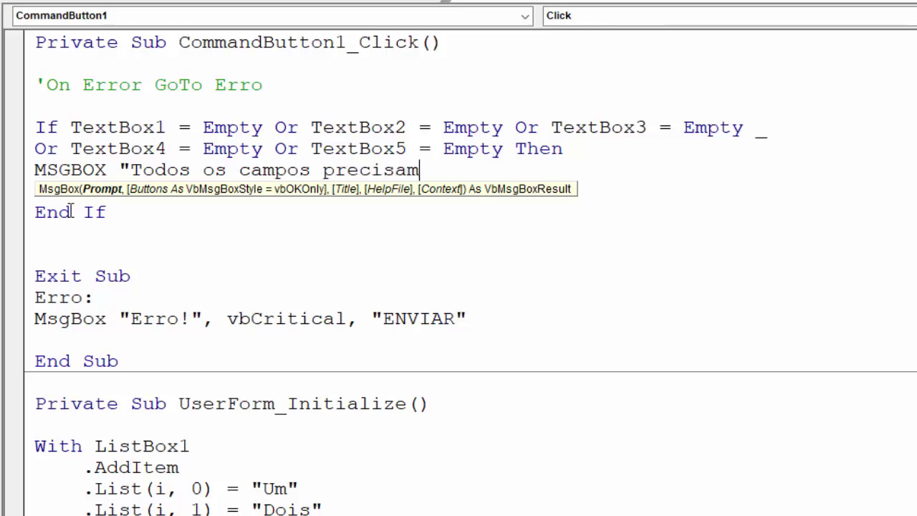
type(" ser pree")
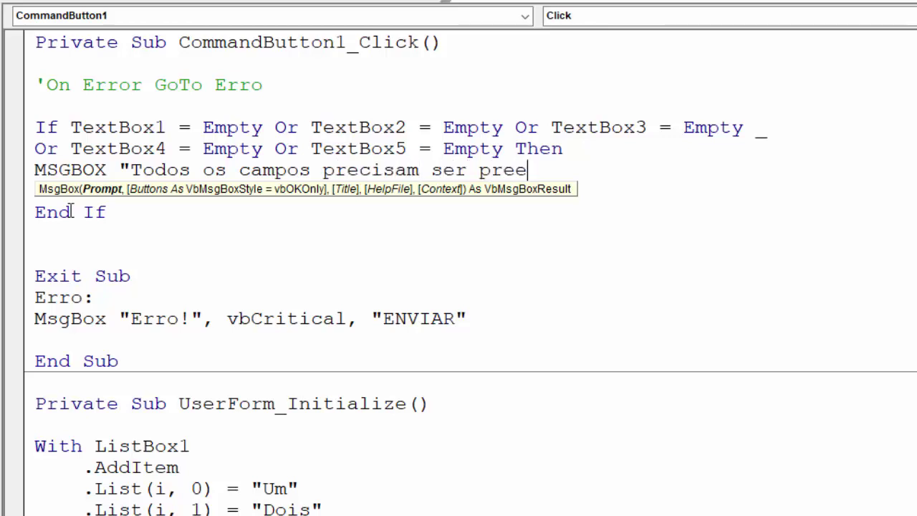
type("nchido")
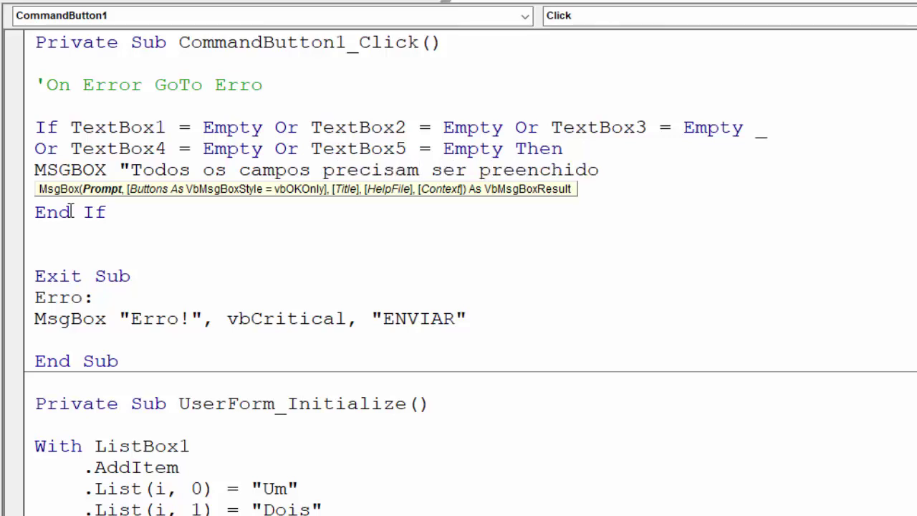
type("s!\"")
type(",vb")
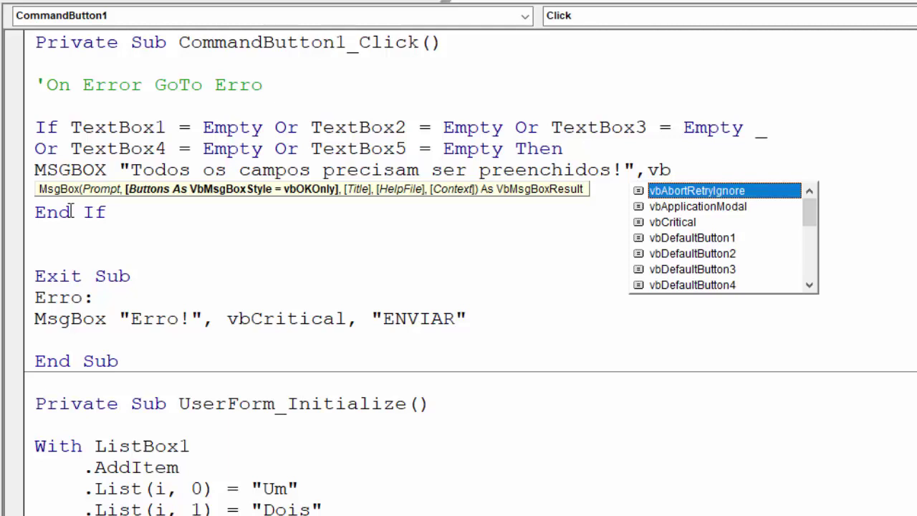
type("Critic")
key("Tab")
type(",")
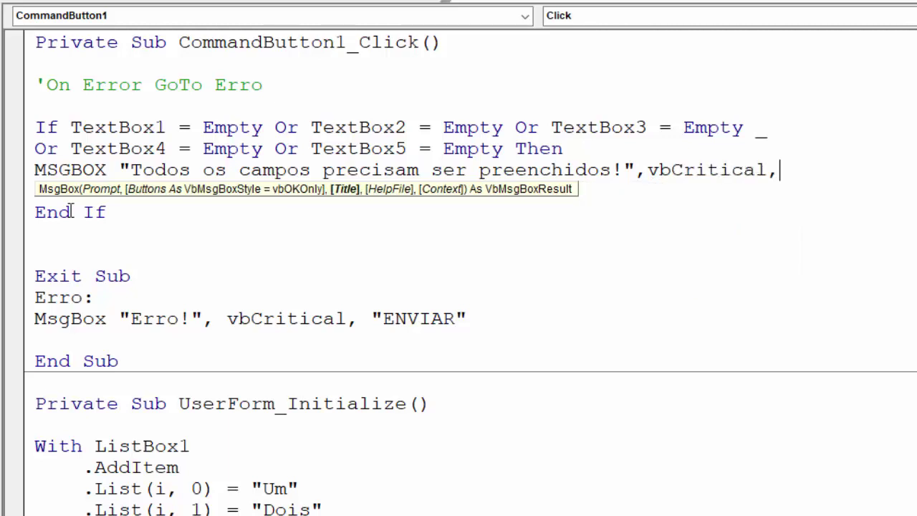
type(" \"")
type("ENVIAR")
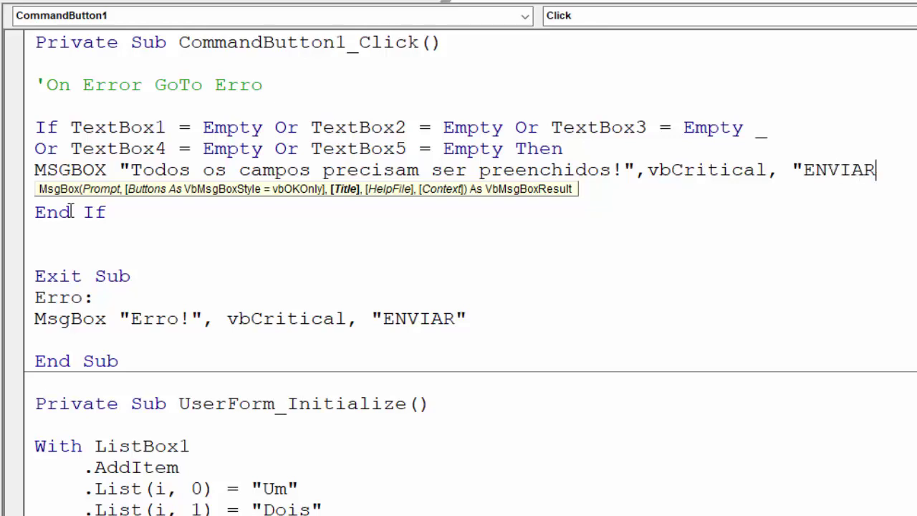
type("\"")
Indent the MsgBox and Exit Sub lines and add a blank line after End If
left_click(160, 246)
mouse_move(34, 170)
left_mouse_down()
mouse_move(145, 188)
mouse_move(163, 201)
left_mouse_up()
key("Tab")
scroll(184, 256, "down", 2)
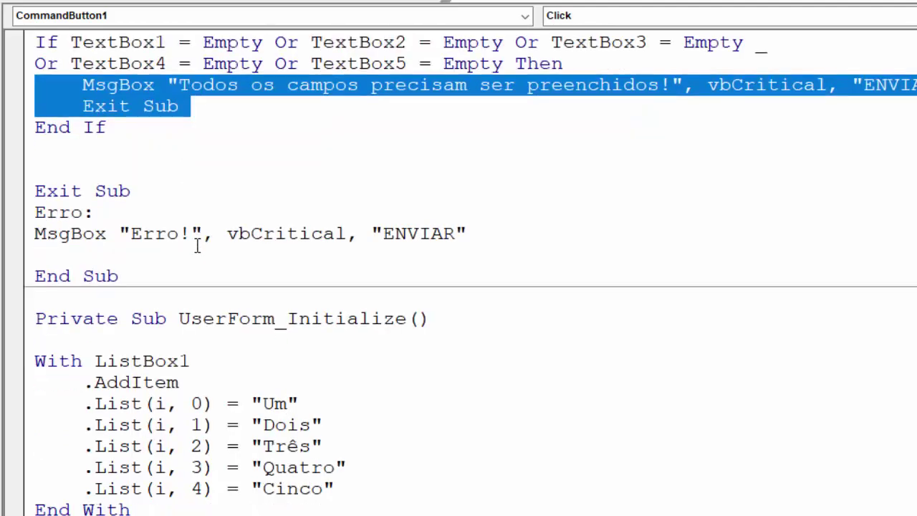
left_click(56, 156)
key("Return")
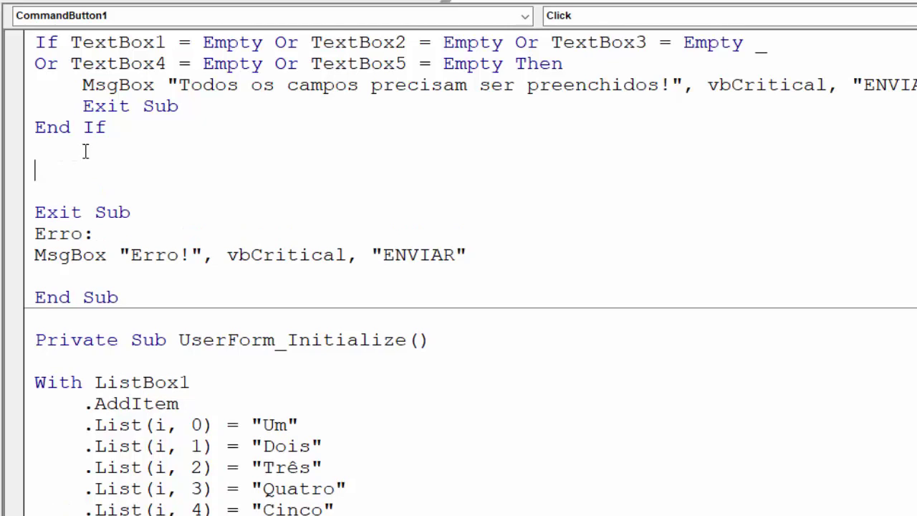
scroll(85, 150, "down", 1)
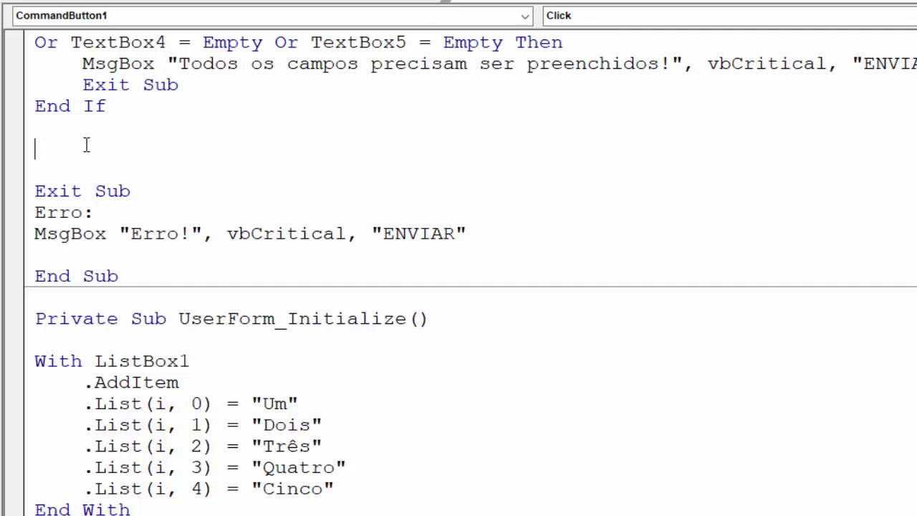
type("Dim i as")
type(" dou")
key("Tab")
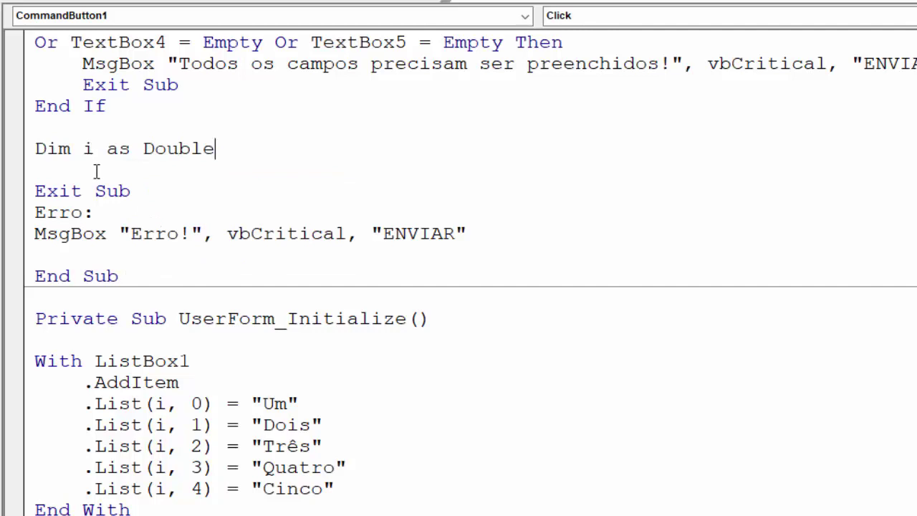
left_click(98, 170)
double_click(87, 148)
left_click(53, 164)
double_click(89, 148)
left_click(60, 163)
key("Return")
key("Return")
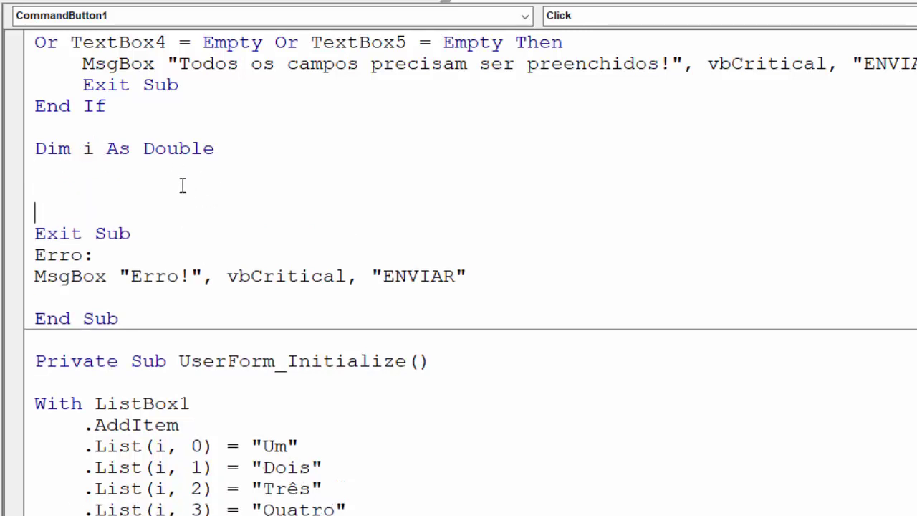
left_click_drag(141, 148, 239, 154)
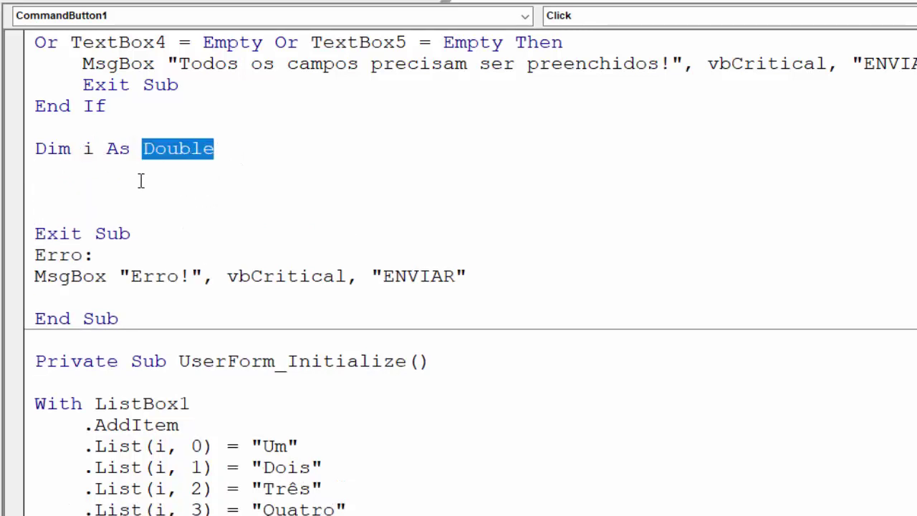
left_click(59, 189)
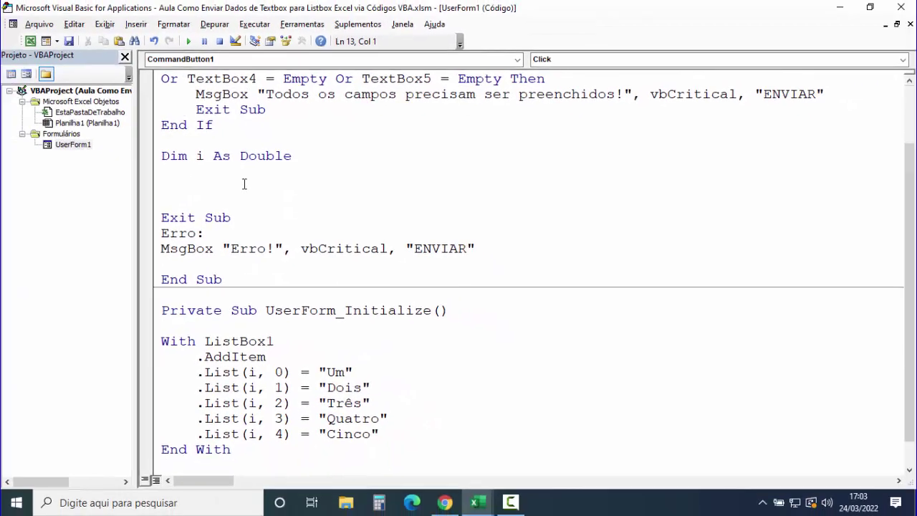
left_click(75, 144)
double_click(75, 144)
left_click(329, 220)
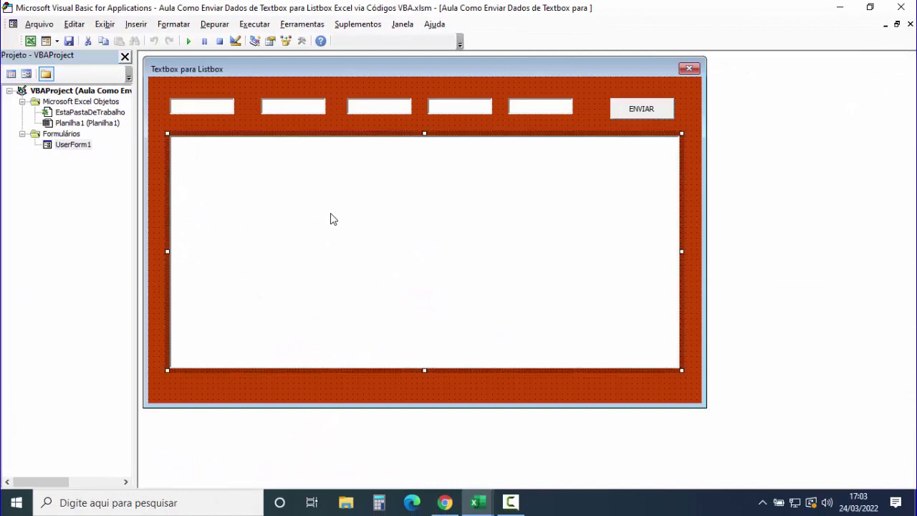
right_click(332, 214)
left_click(384, 285)
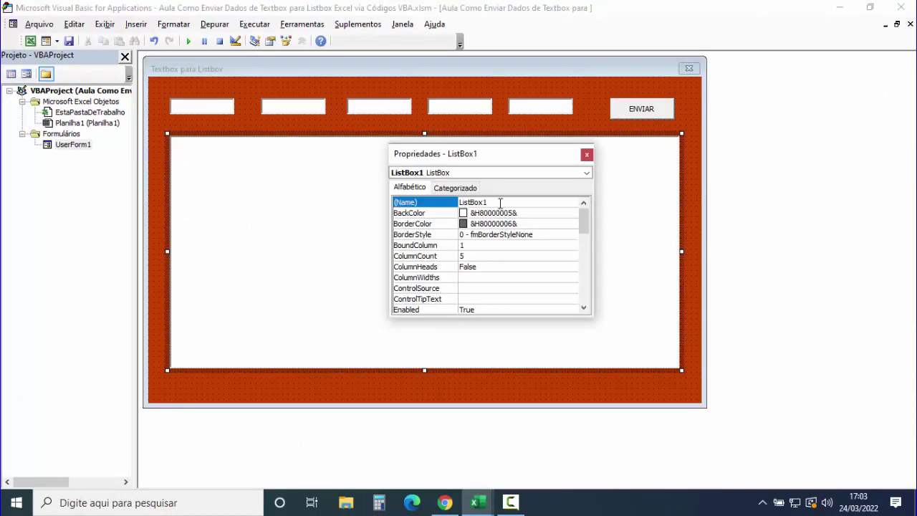
double_click(501, 202)
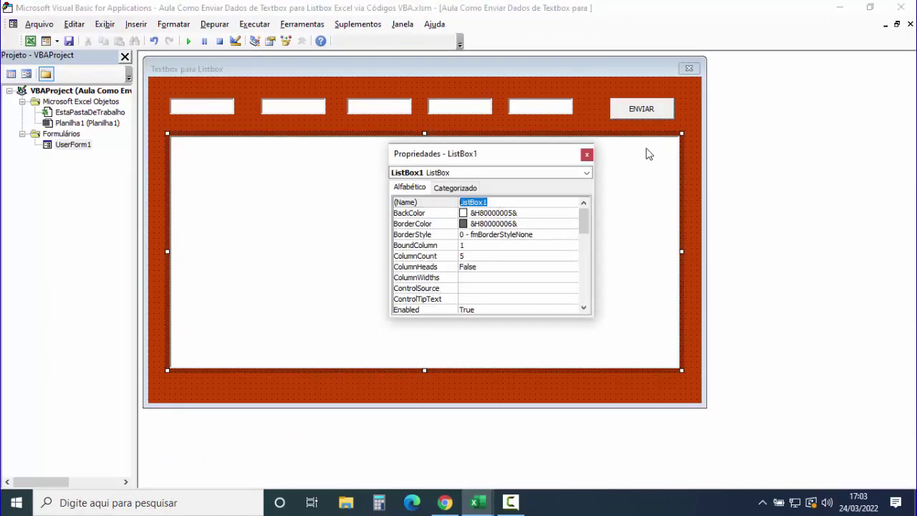
left_click(587, 155)
double_click(646, 115)
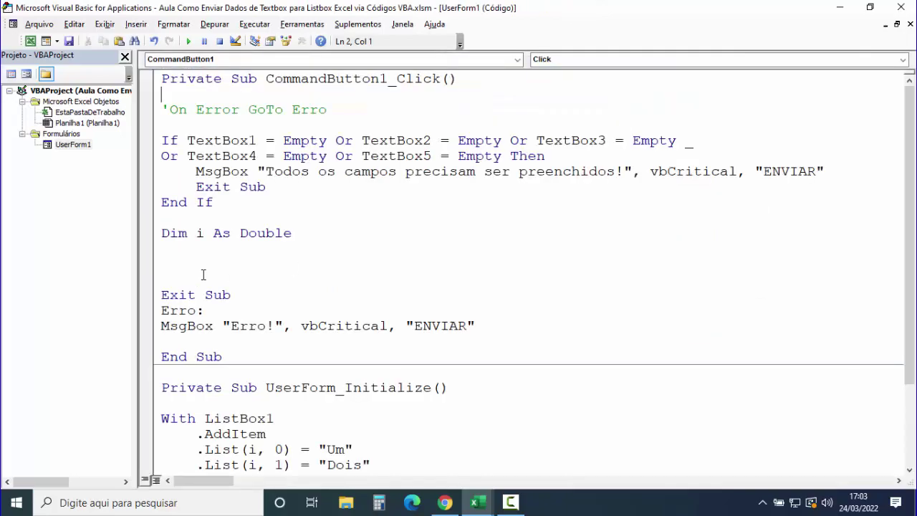
Add a With ListBox1 … End With block below Dim i As Double
left_click(227, 195)
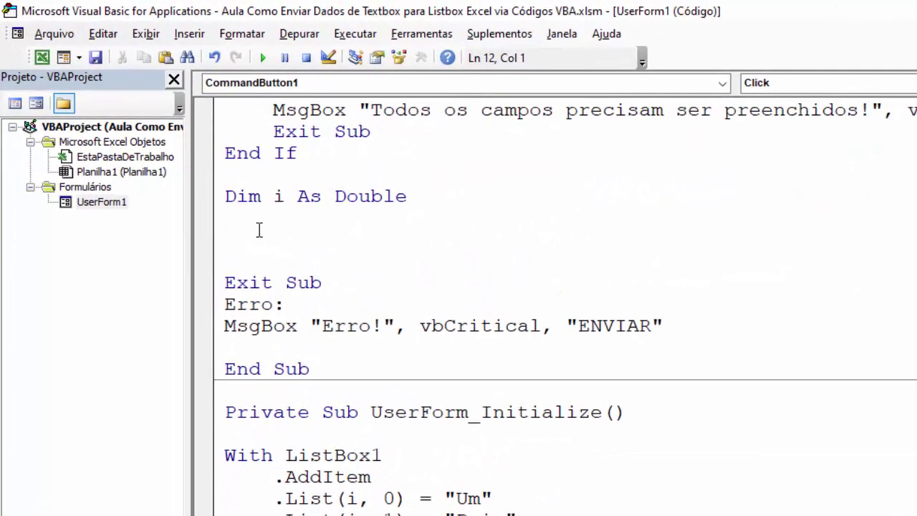
key("Return")
type("WI")
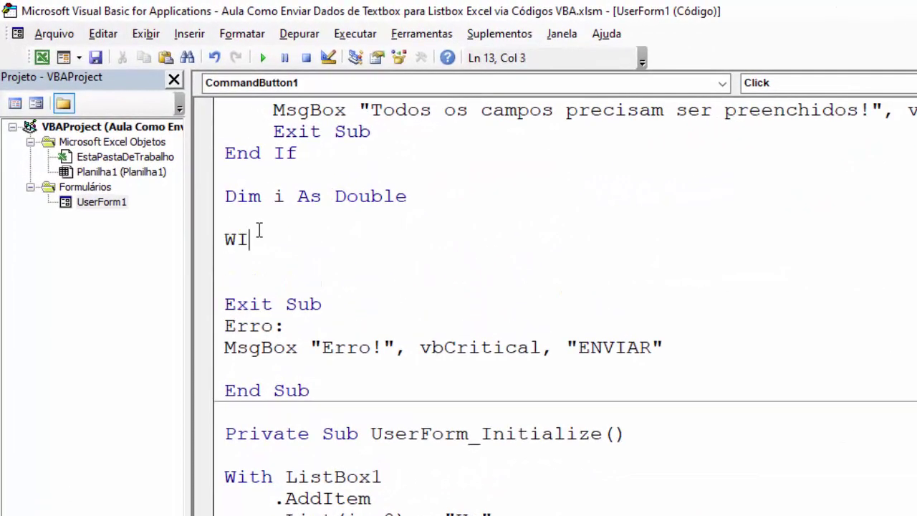
type("TH ListBox1")
key("Return")
key("Return")
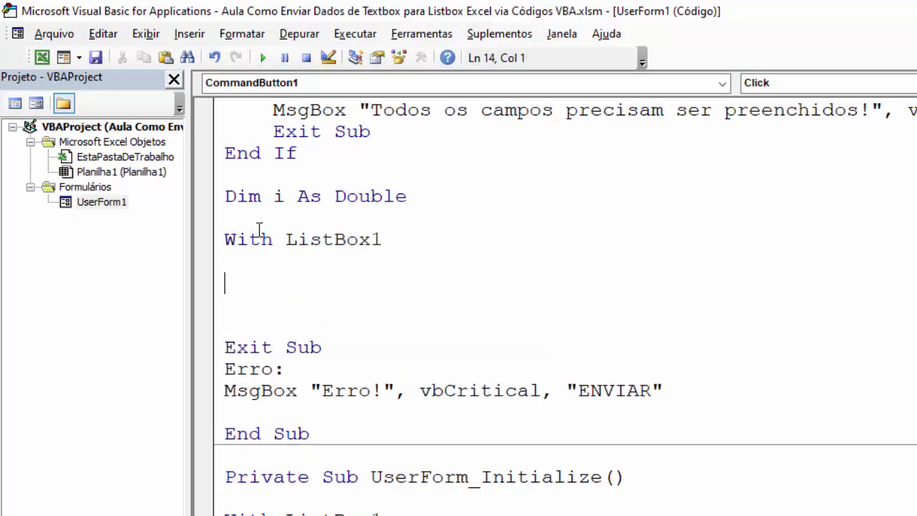
key("Return")
type("END WIT")
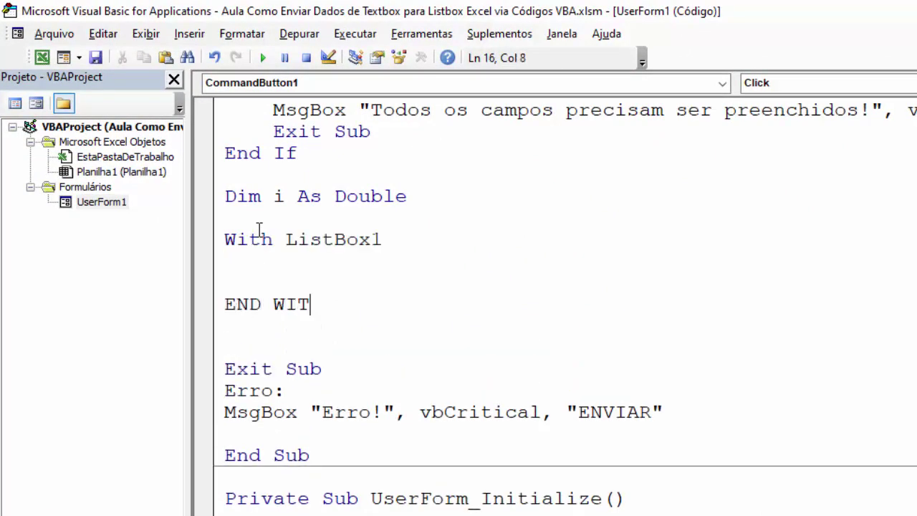
type("H")
Inside the block, assign i = .ListCount, completing ListCount from IntelliSense
left_click(270, 287)
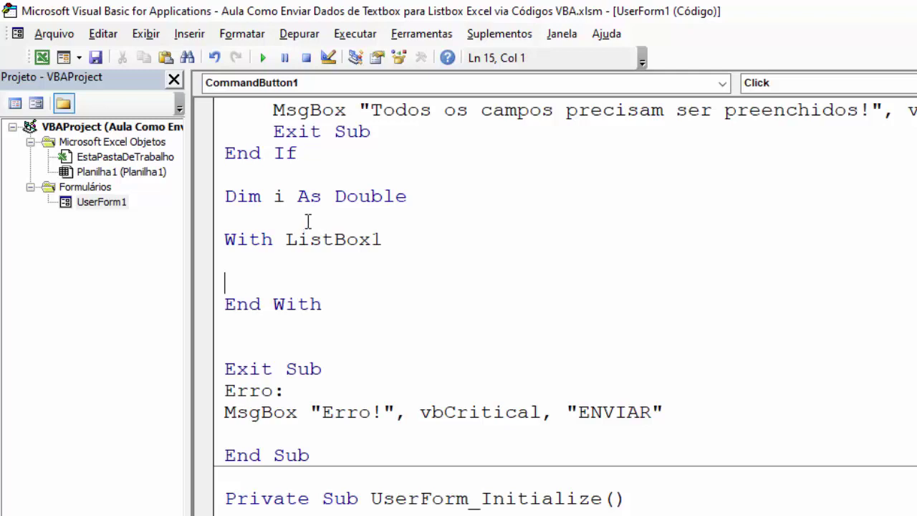
left_click(286, 196)
mouse_move(287, 196)
left_mouse_down()
mouse_move(263, 196)
mouse_move(287, 197)
left_mouse_up()
left_click(289, 212)
left_click(304, 260)
key("Tab")
type("i = ")
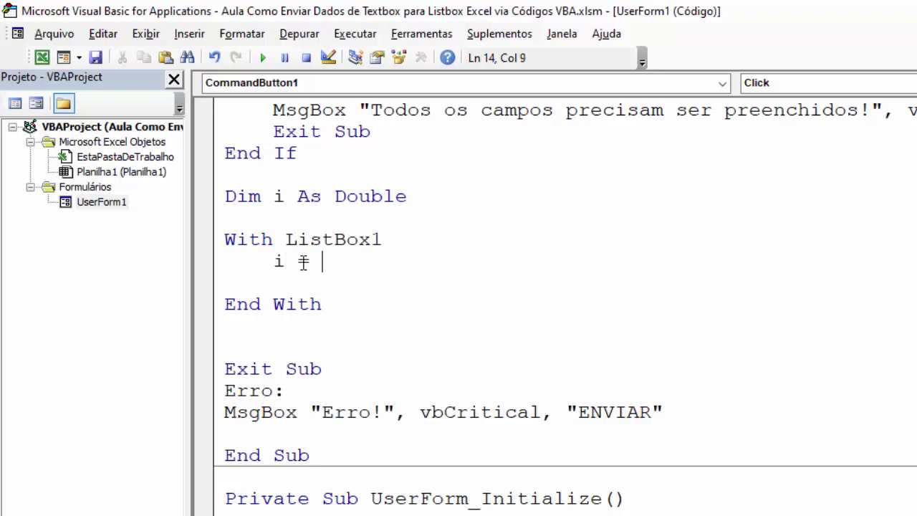
type(".LIS")
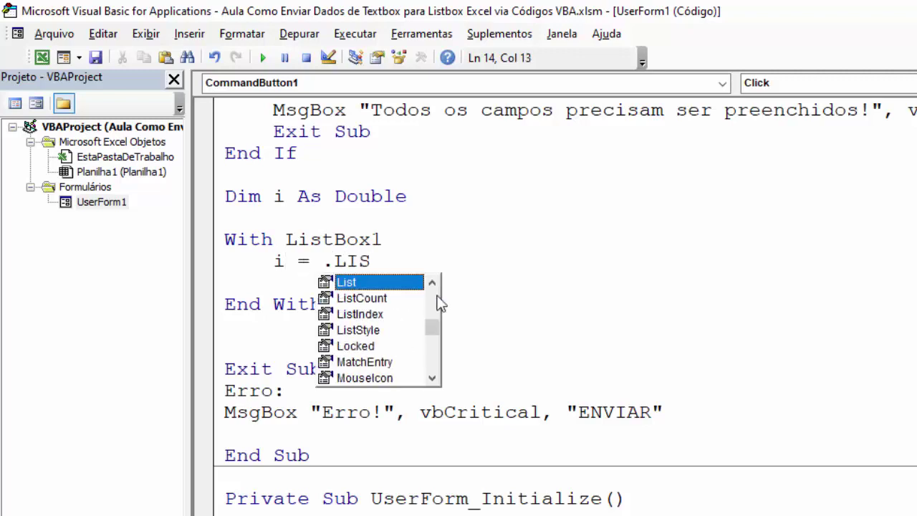
double_click(384, 298)
left_click(384, 298)
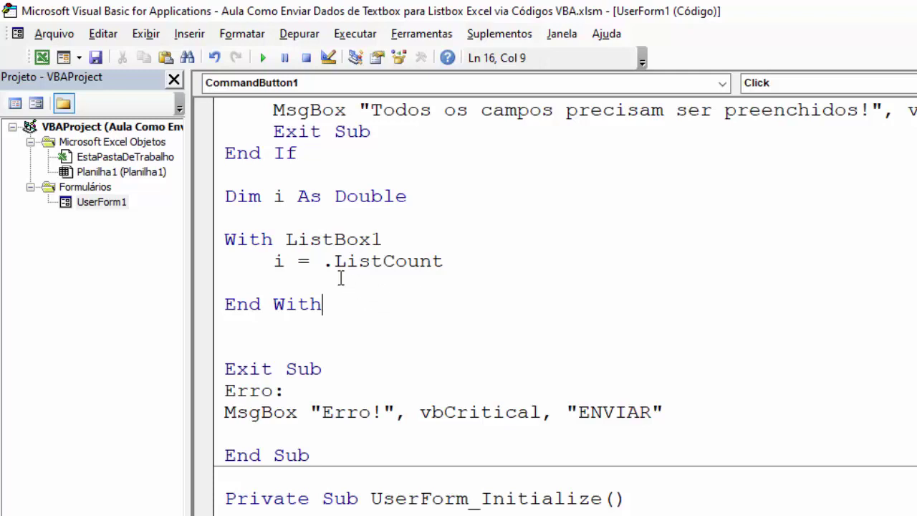
left_click_drag(327, 261, 478, 263)
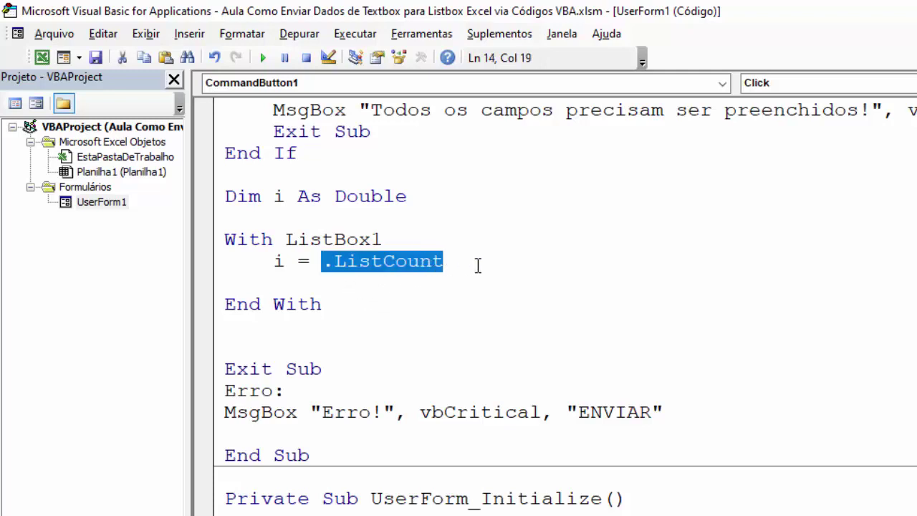
left_click(394, 283)
Try appending + 1 to .ListCount, then delete it, keeping i = .ListCount
left_click(481, 260)
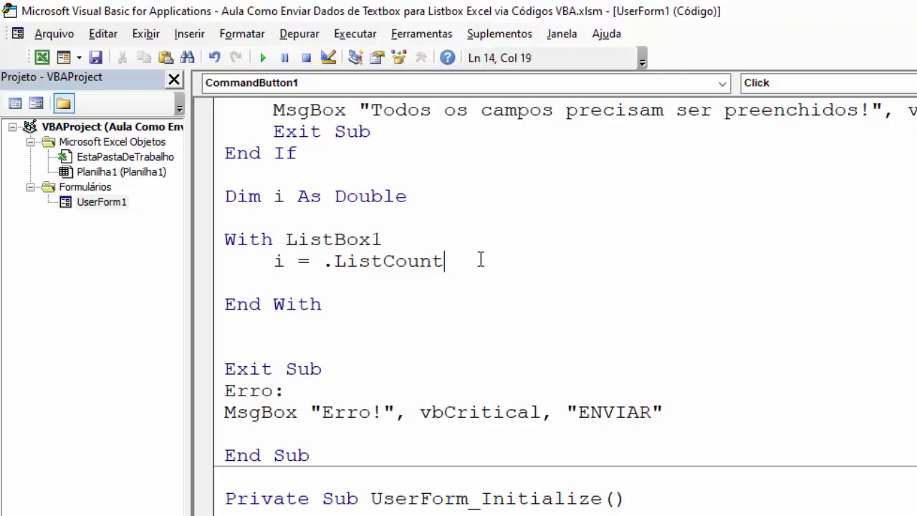
type(" + 1")
left_click(489, 321)
double_click(461, 261)
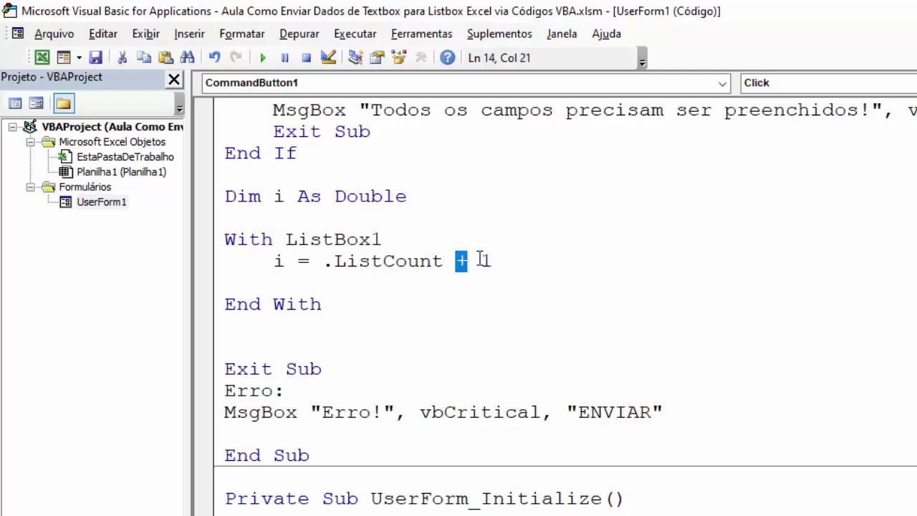
left_click_drag(482, 259, 526, 259)
key("Delete")
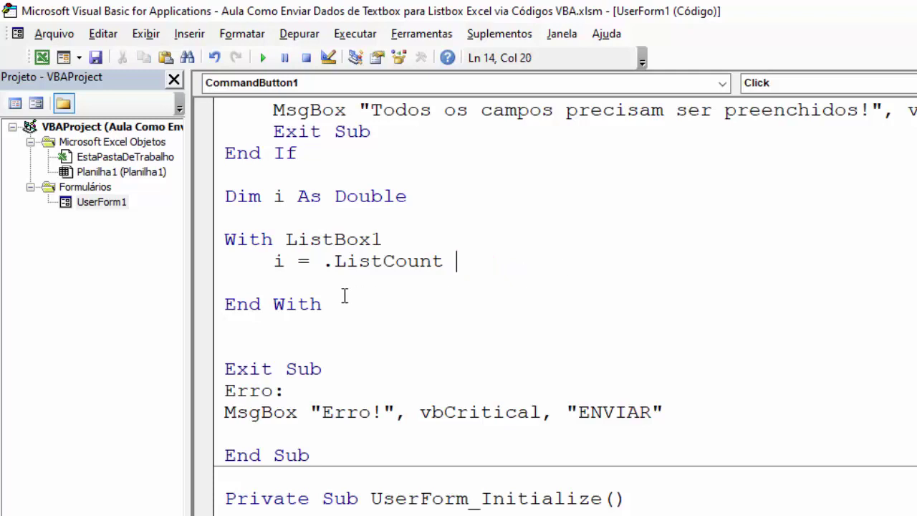
left_click(299, 290)
left_click_drag(323, 262, 459, 262)
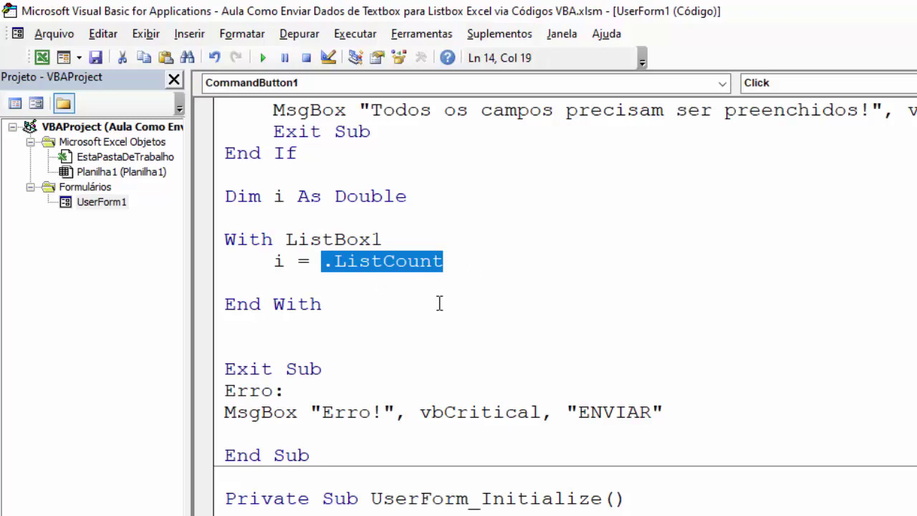
left_click(260, 281)
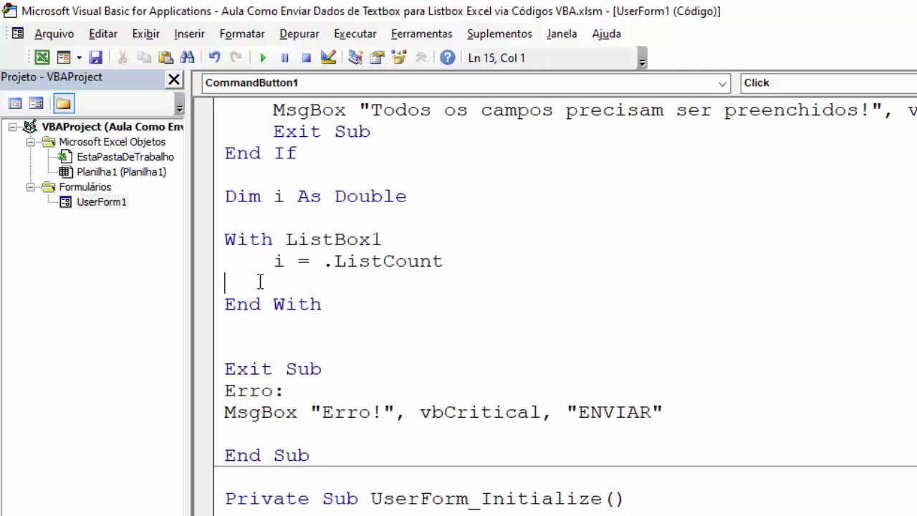
Add .AddItem inside the With block and start a .List() line, dismissing the compile error
key("Tab")
type(".AD")
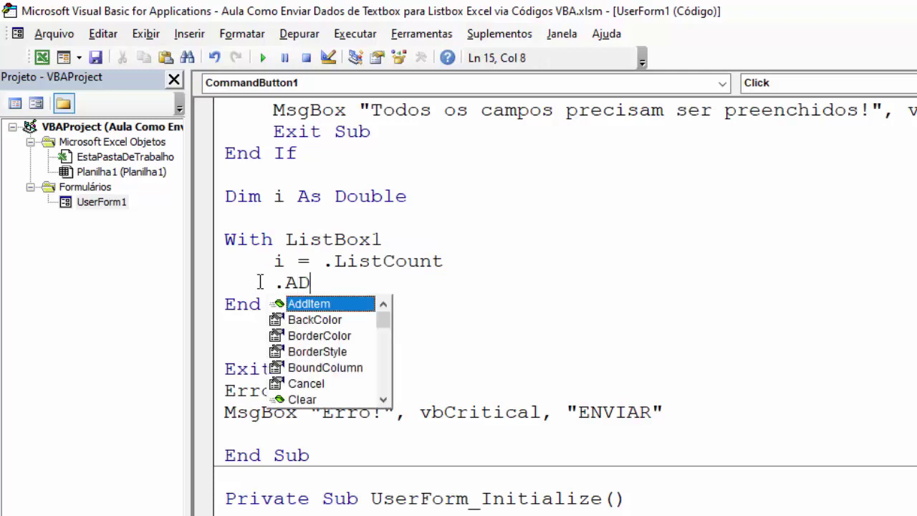
key("Tab")
key("Return")
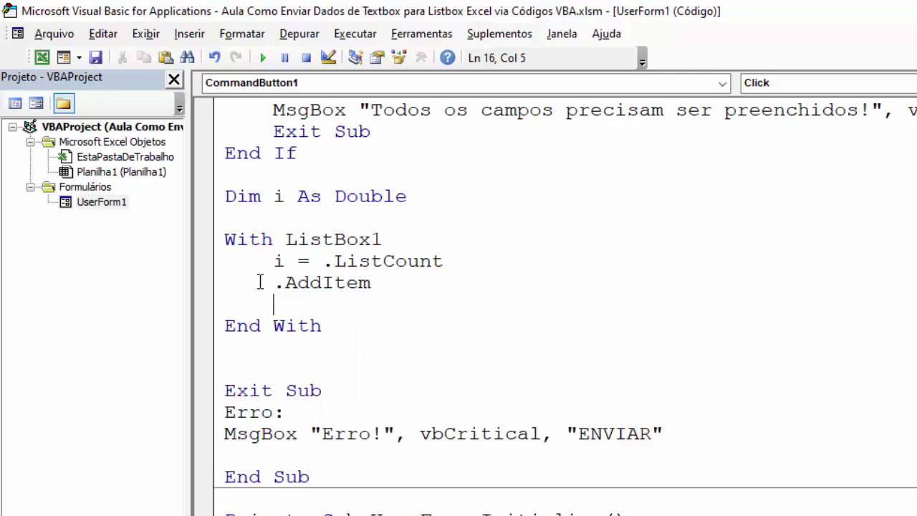
type(".LIS")
key("Tab")
type("()")
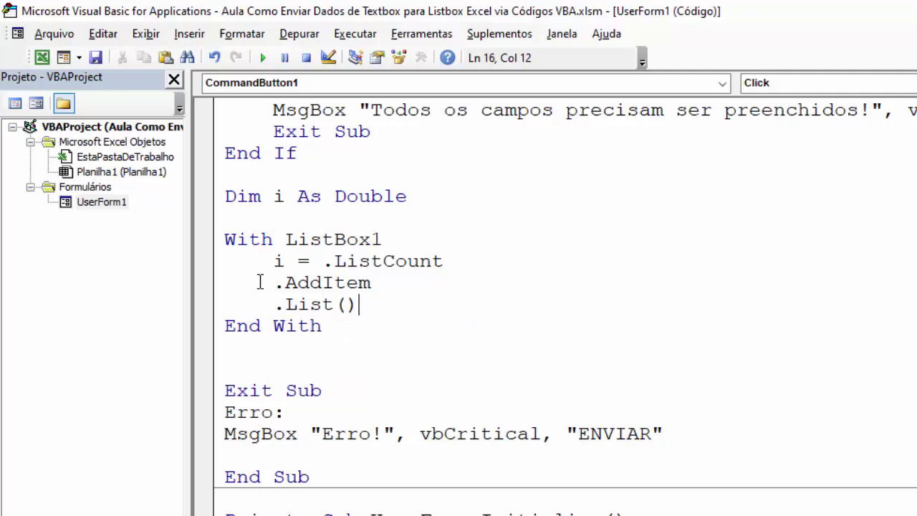
left_click(361, 363)
left_click(634, 423)
Complete the line as .List(i, 0) = TextBox1.Text
left_click_drag(284, 262, 273, 262)
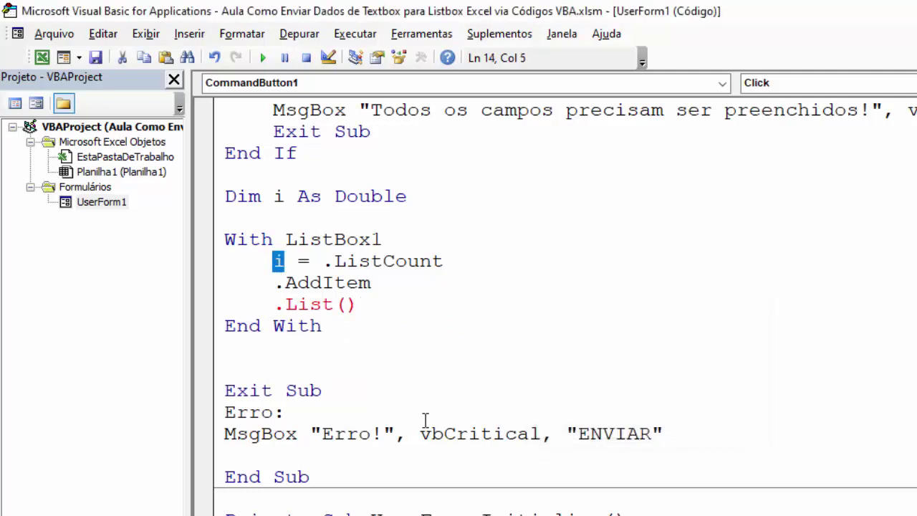
left_click(347, 305)
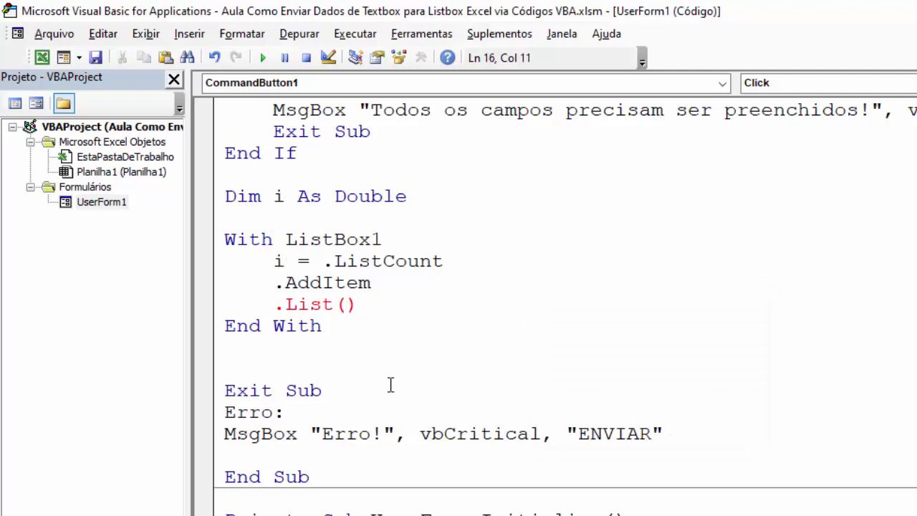
type("i")
type(",0")
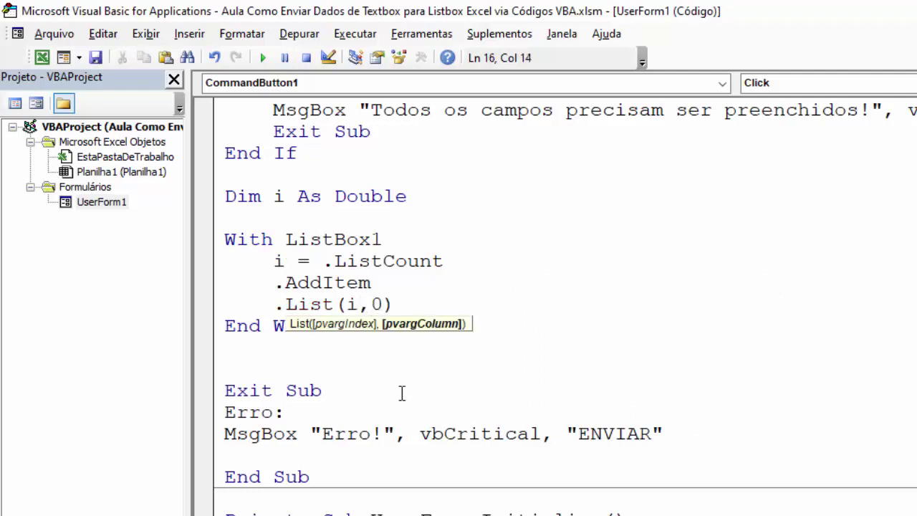
left_click(408, 387)
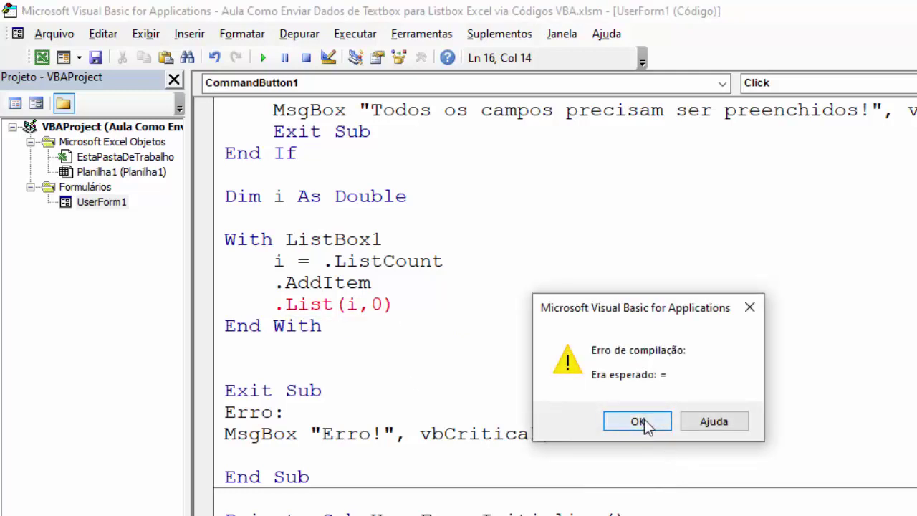
left_click(640, 421)
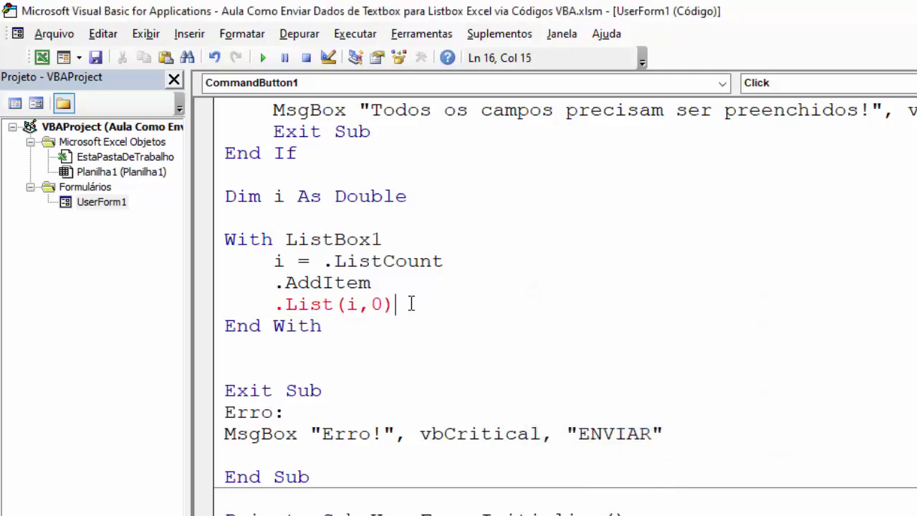
type(" = ")
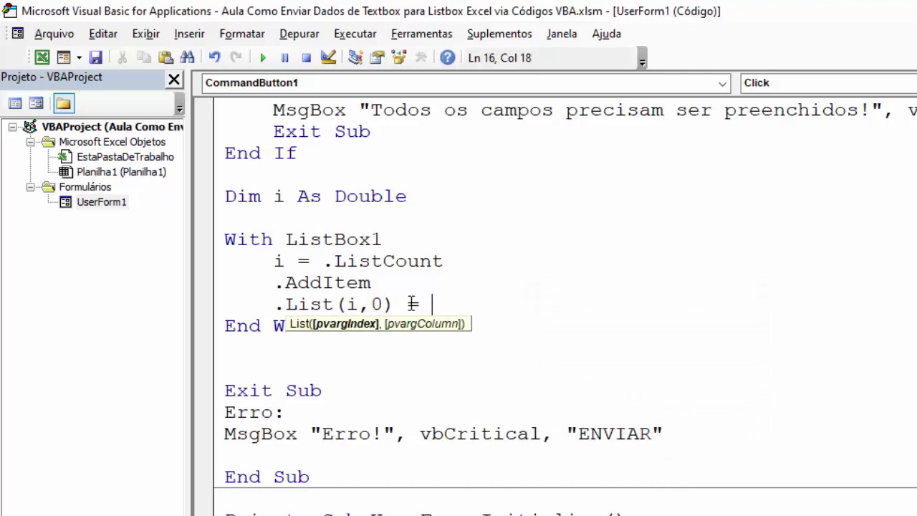
type("TEXTBOX1")
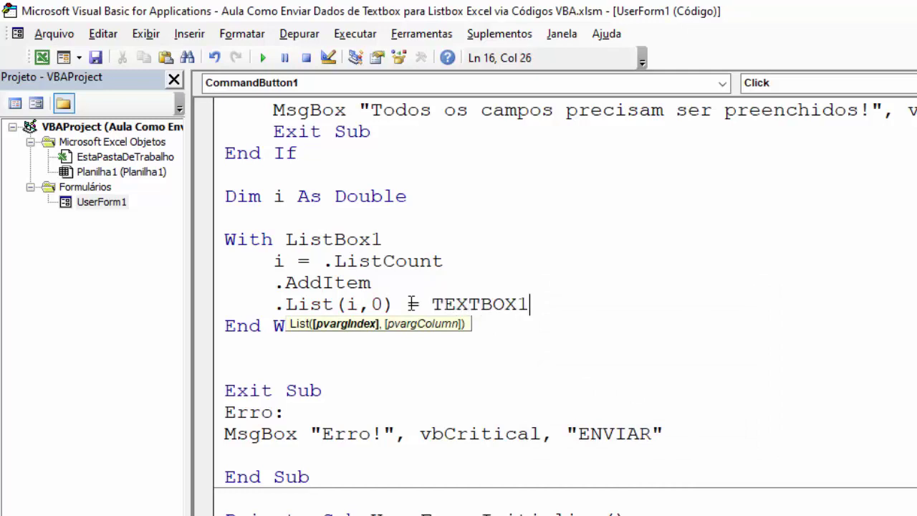
type(".TE")
key("Tab")
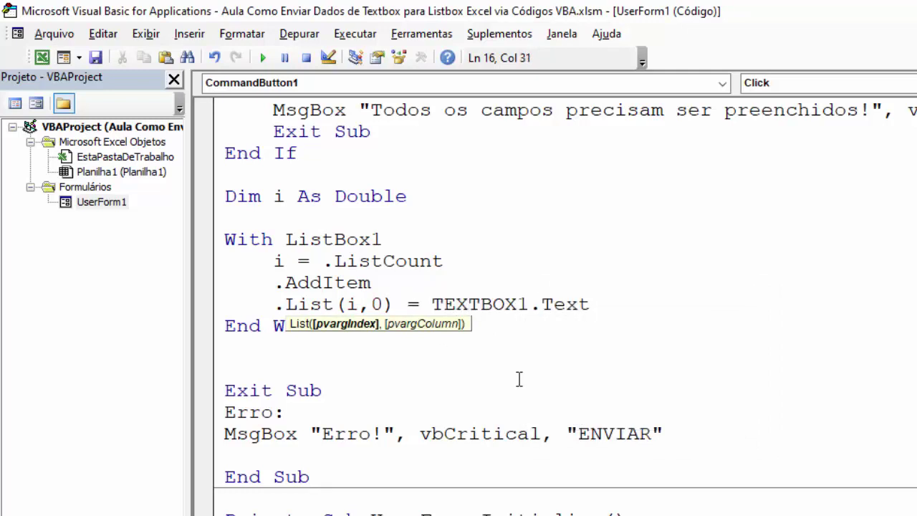
left_click(519, 379)
Copy the .List(i, 0) line and paste a second copy below it
left_click(275, 261)
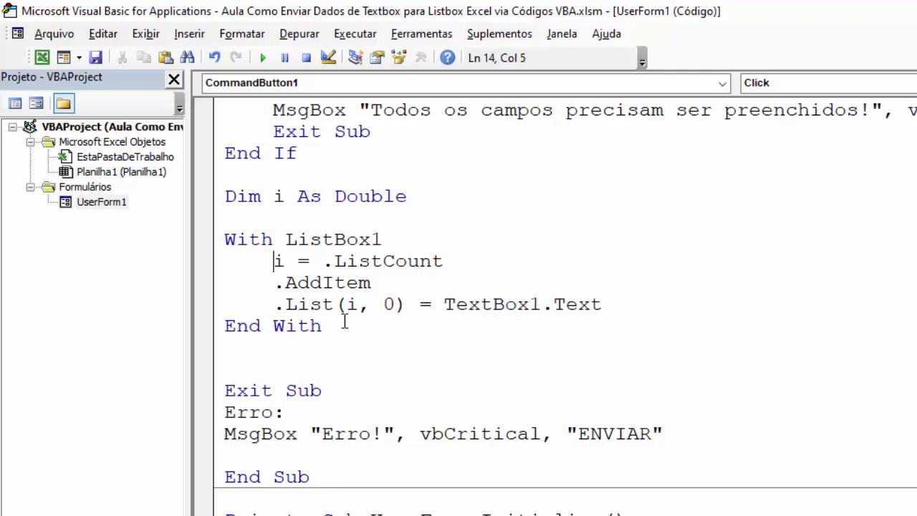
mouse_move(275, 304)
left_mouse_down()
mouse_move(548, 306)
mouse_move(614, 318)
left_mouse_up()
key("ctrl+c")
left_click(611, 304)
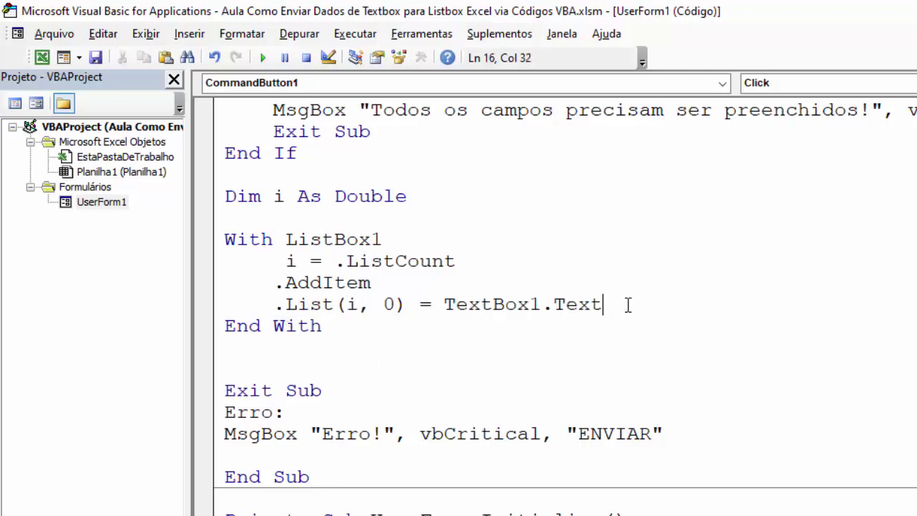
key("Return")
key("ctrl+v")
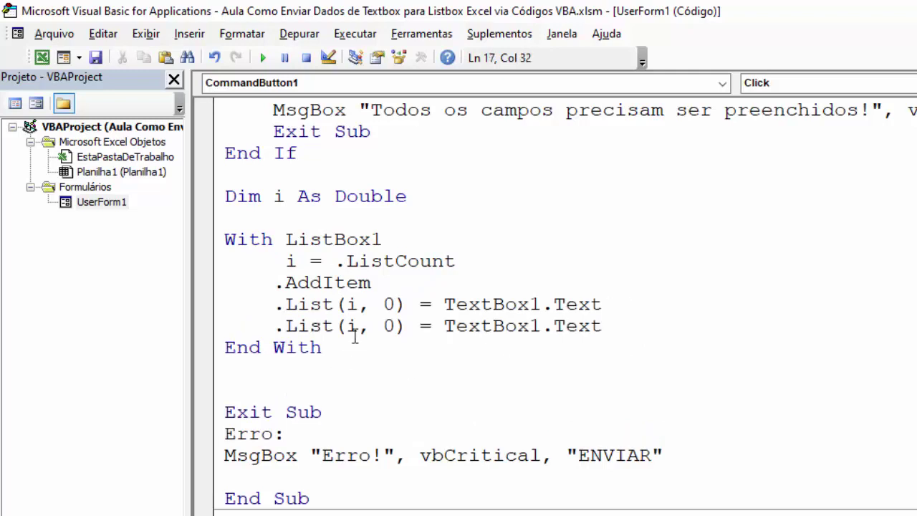
Change the second copy to .List(i, 1) = TextBox2.Text
left_click(385, 326)
key("Delete")
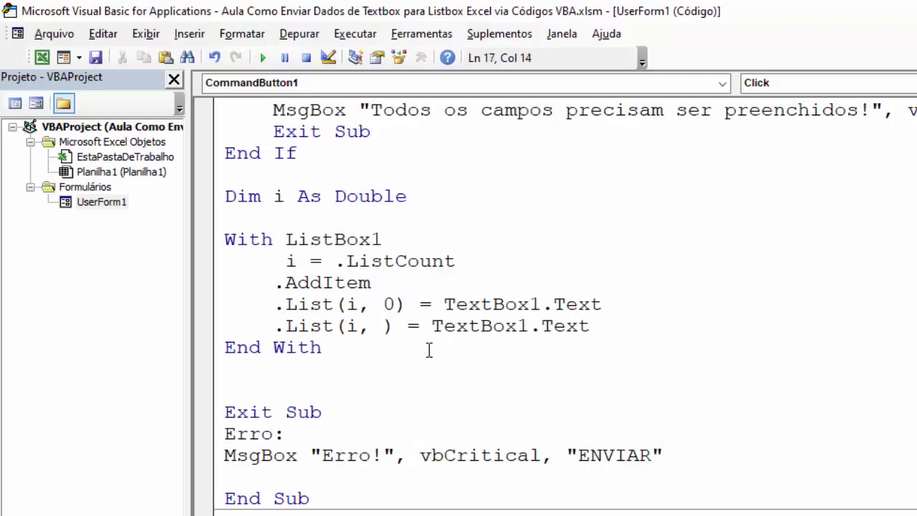
type("1")
key("BackSpace")
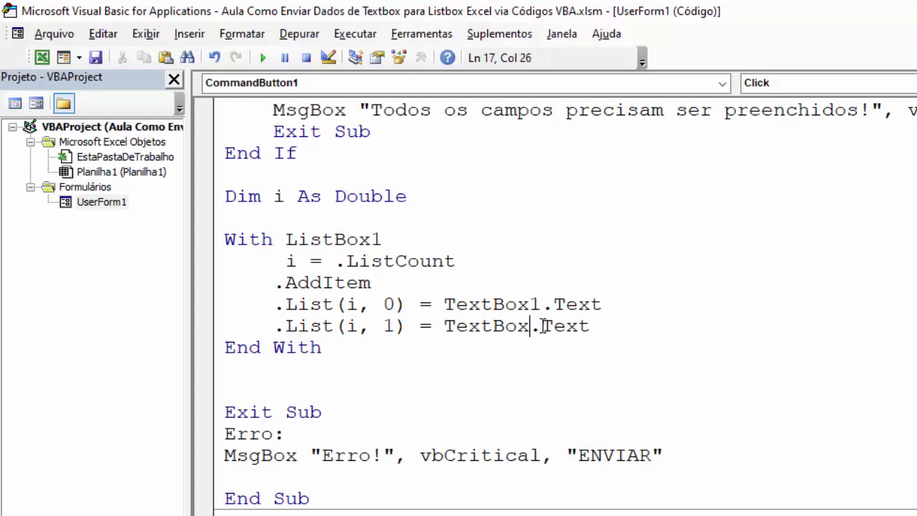
type("2")
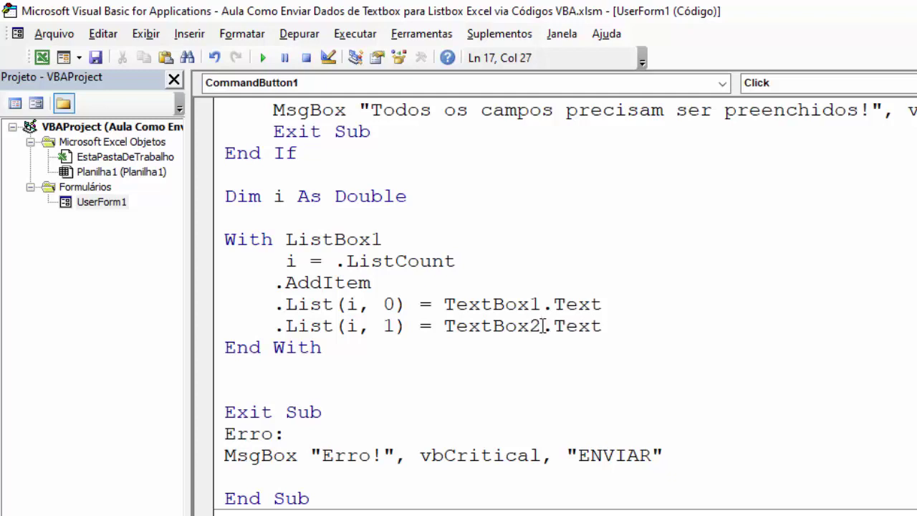
left_click(623, 327)
Paste a third copy and change it to .List(i, 2) = TextBox3.Text
key("Return")
key("ctrl+v")
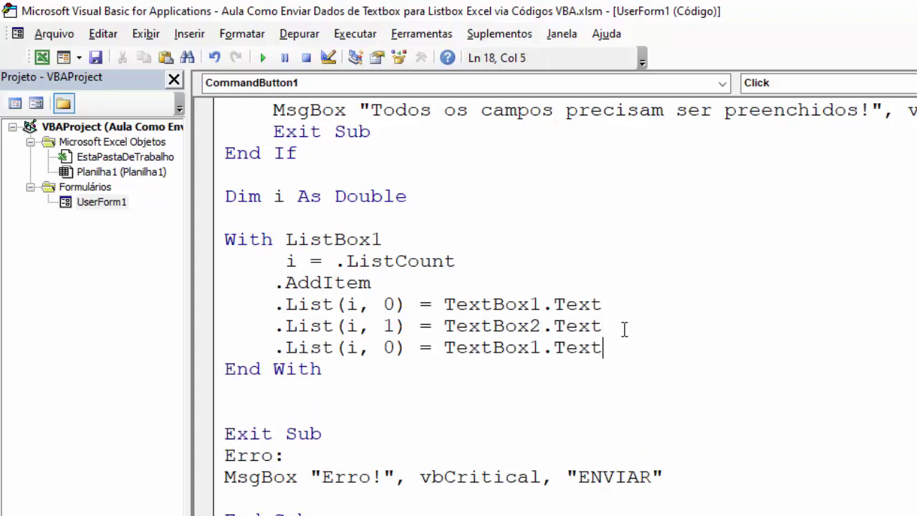
left_click(397, 348)
key("BackSpace")
type("2")
left_click(542, 349)
key("BackSpace")
type("3")
left_click(631, 349)
Paste a fourth copy and change it to .List(i, 3) = TextBox4.Text
key("Return")
key("ctrl+v")
left_click(398, 369)
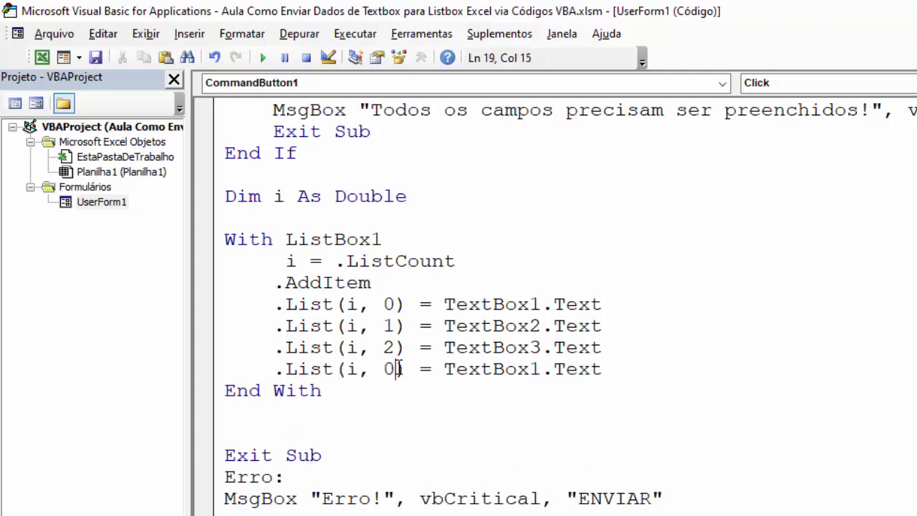
key("BackSpace")
type("3")
left_click(543, 370)
key("BackSpace")
type("4")
left_click(625, 368)
Paste a fifth copy and change it to .List(i, 4) = TextBox5.Text
key("Return")
key("ctrl+v")
left_click(395, 390)
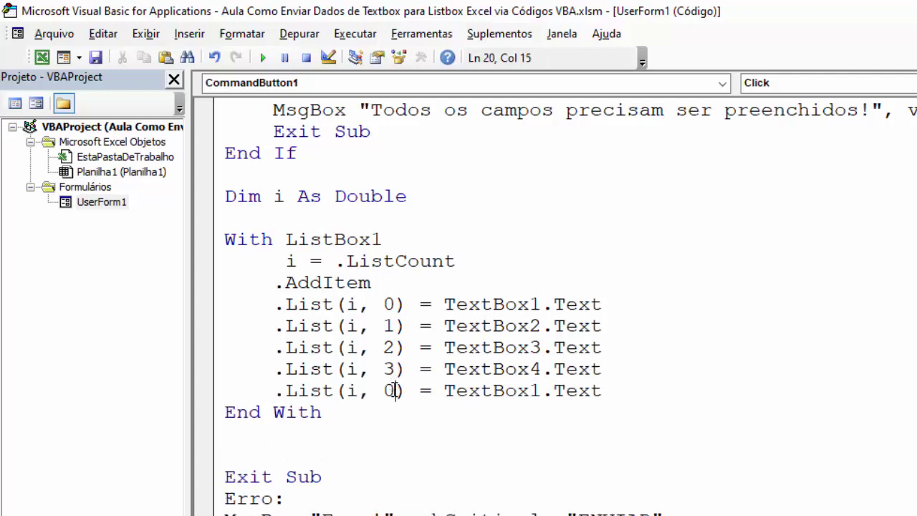
key("BackSpace")
type("4")
left_click(543, 390)
key("BackSpace")
type("5")
Try replacing TextBox5 with ComboBox1 on the last line, then undo it
left_click(500, 424)
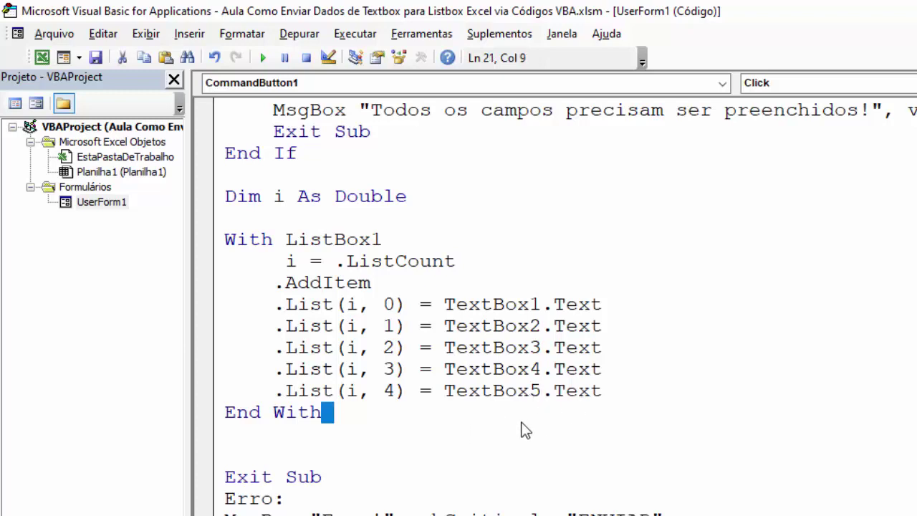
left_click(543, 391)
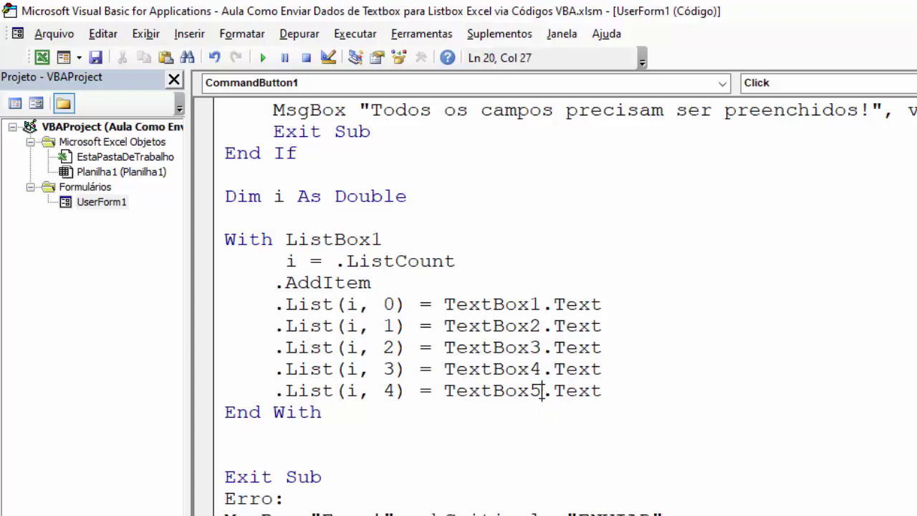
left_click_drag(543, 390, 446, 393)
type("CO")
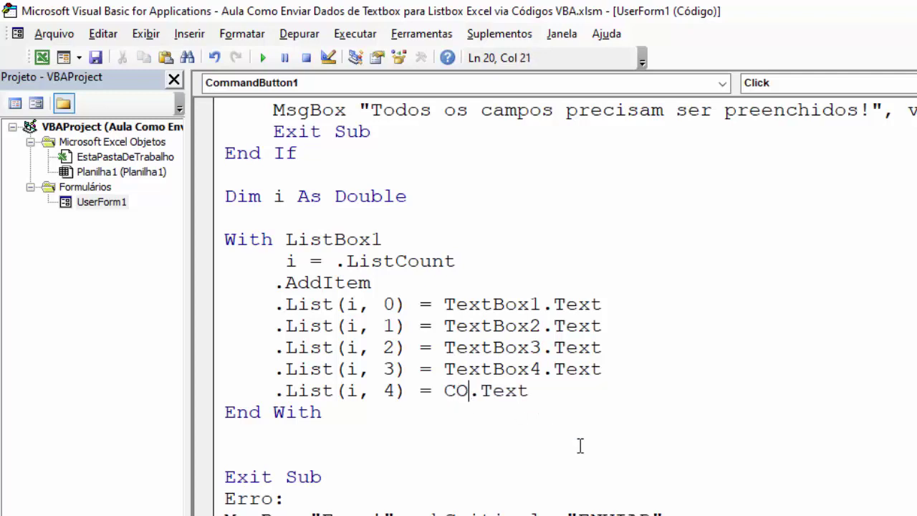
type("MBOBOX1")
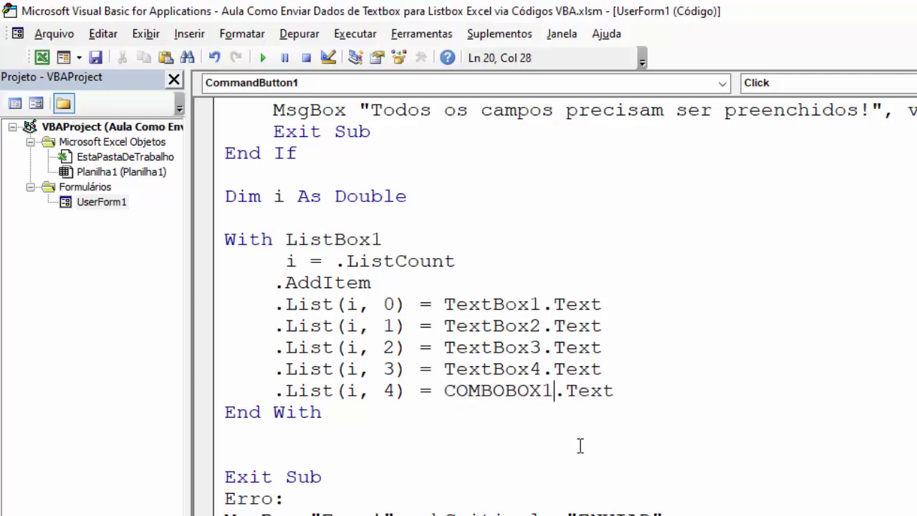
left_click(573, 477)
key("ctrl+z")
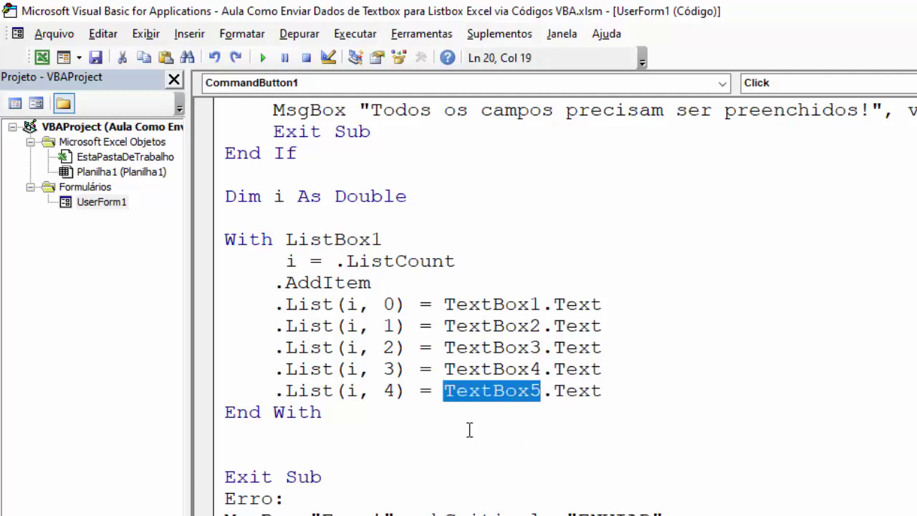
left_click(555, 424)
left_click(624, 390)
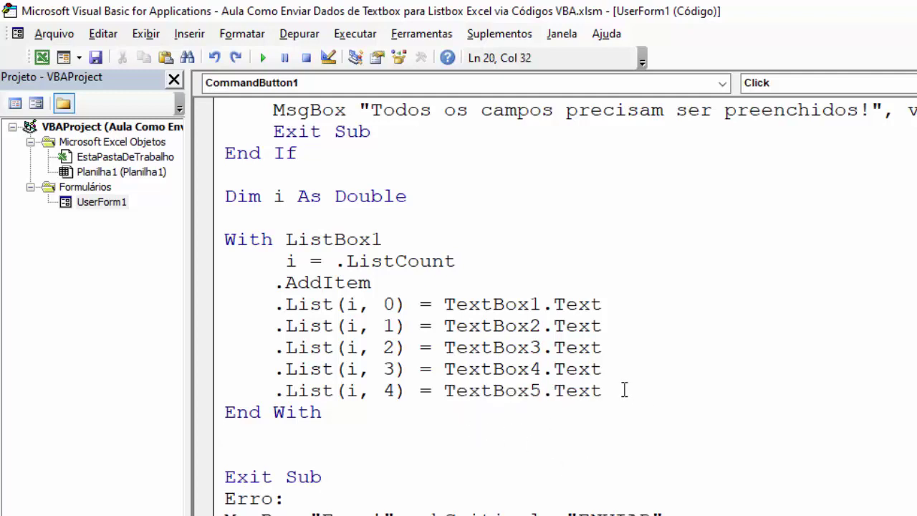
Review the five List assignment lines and add a blank line before End With
left_click(278, 306)
left_click_drag(279, 306, 603, 392)
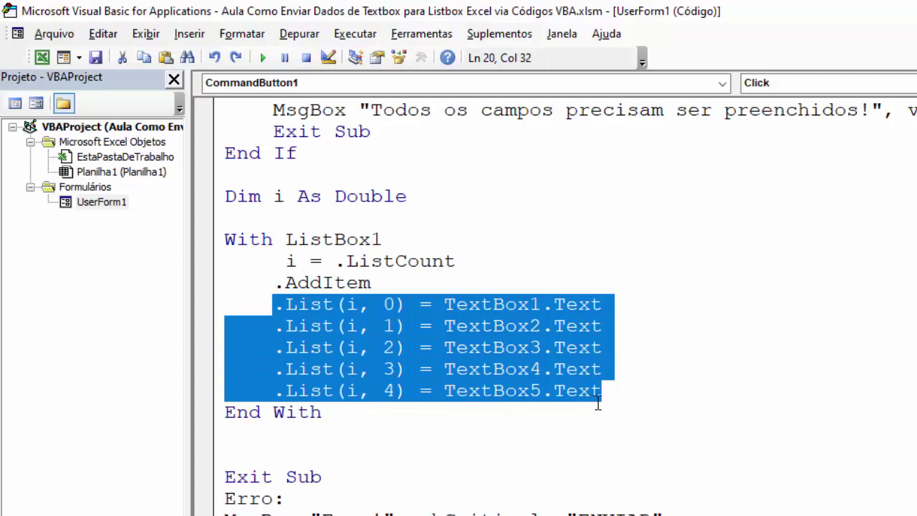
left_click(634, 403)
left_click(613, 391)
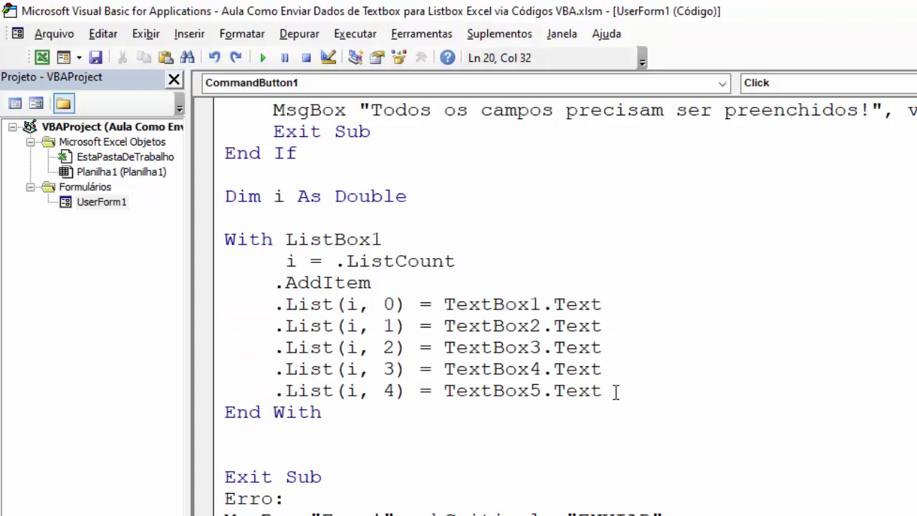
key("Return")
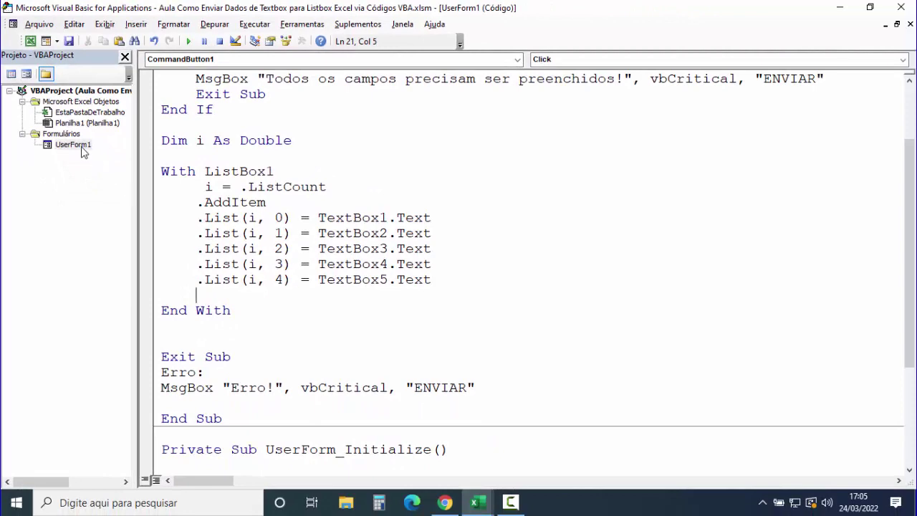
double_click(80, 146)
left_click(188, 41)
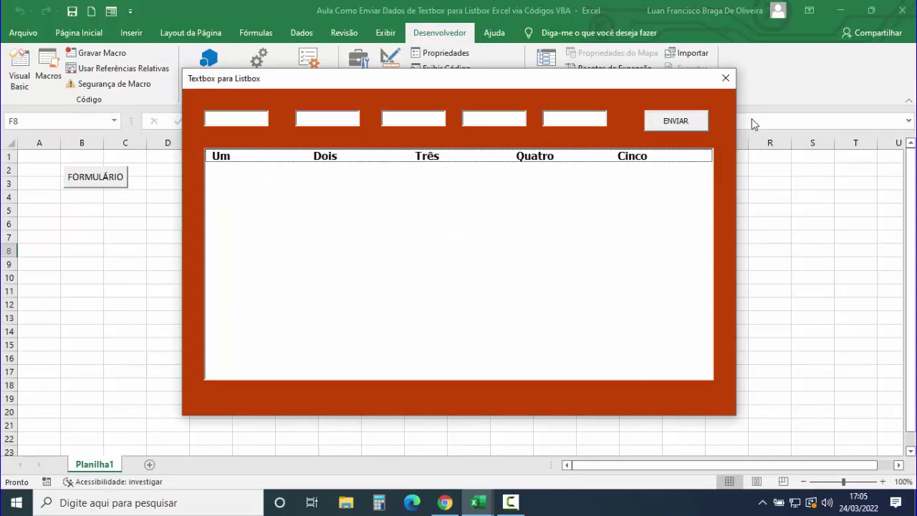
left_click(726, 79)
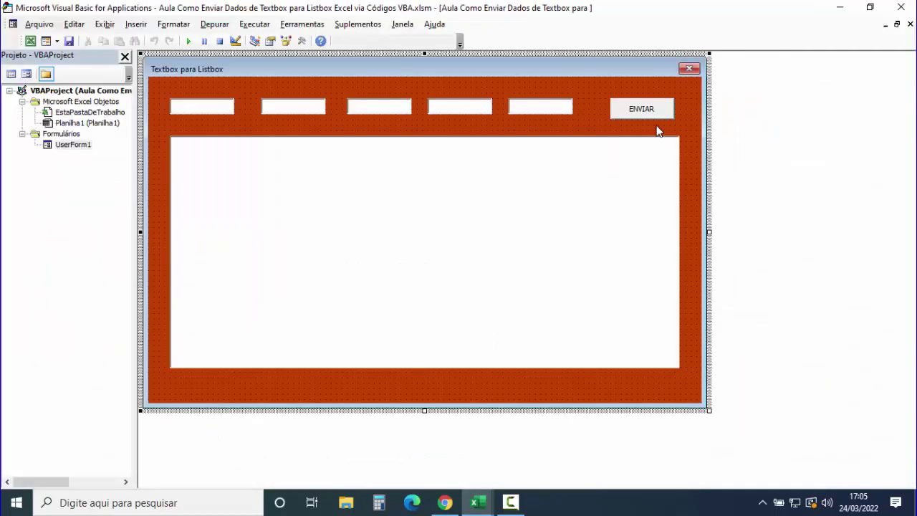
double_click(645, 110)
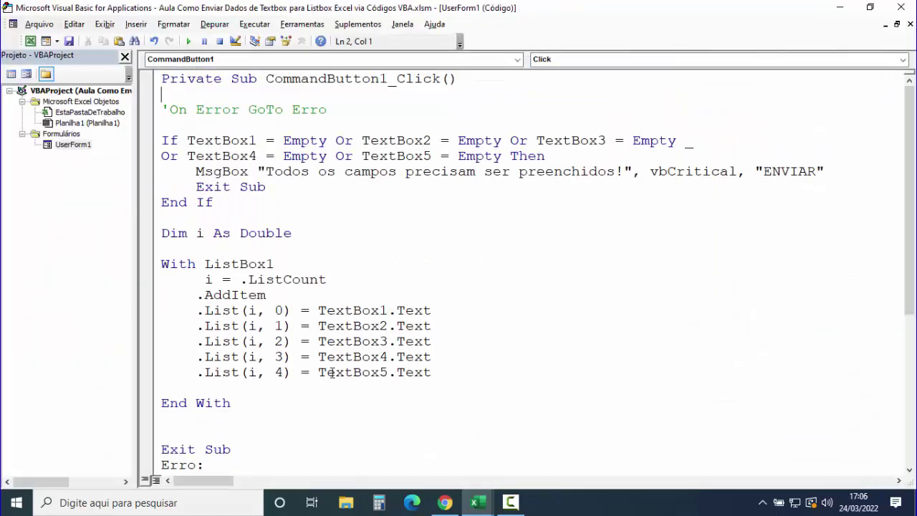
Add .ListIndex = i after the five column assignments, then start a new line
left_click(206, 388)
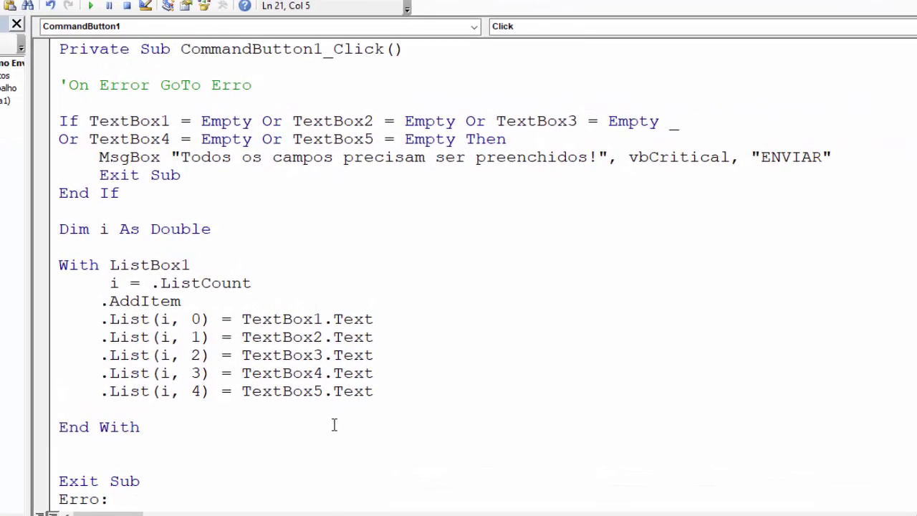
type(".LIS")
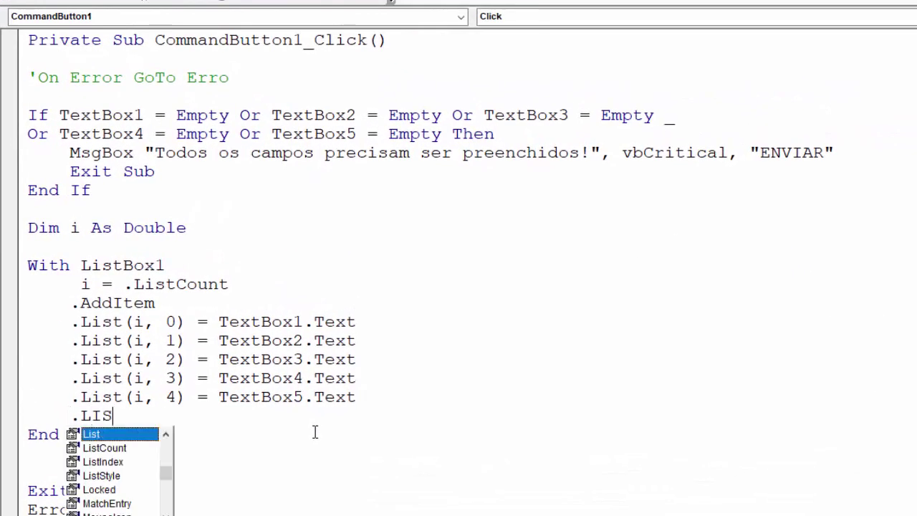
double_click(96, 462)
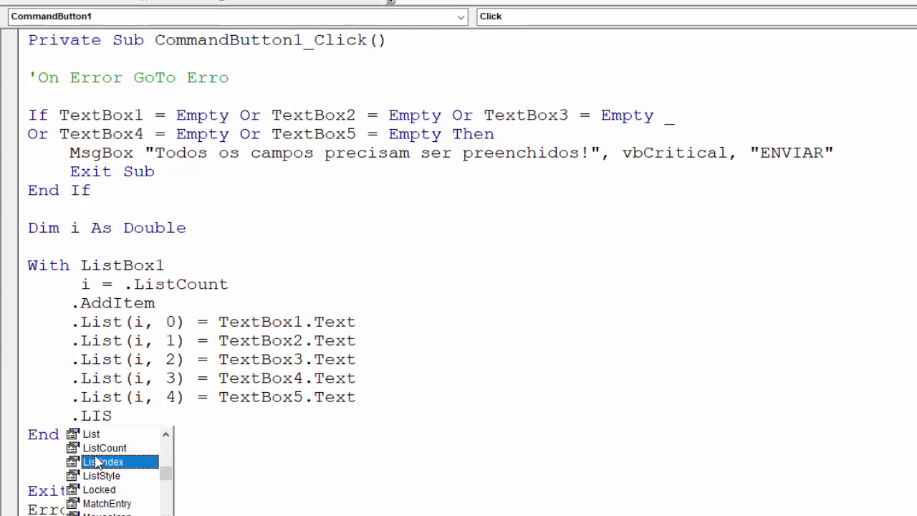
scroll(220, 389, "down", 2)
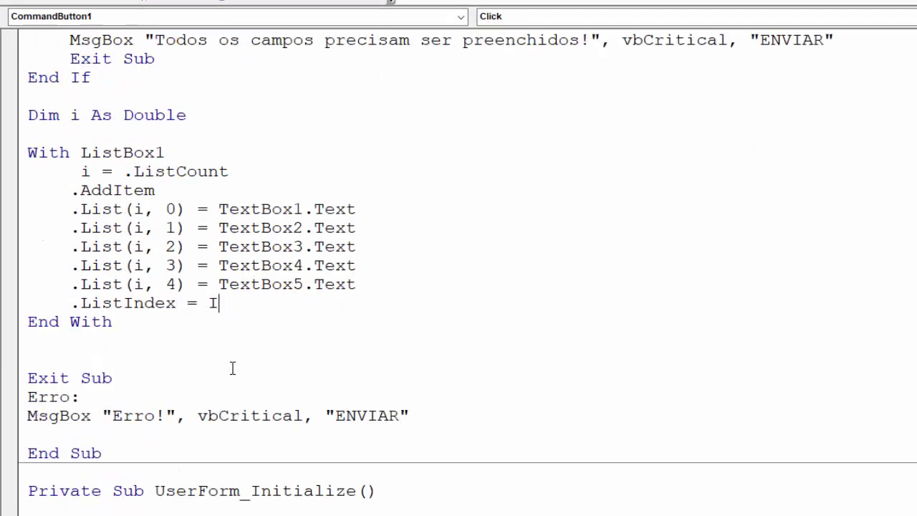
left_click(243, 374)
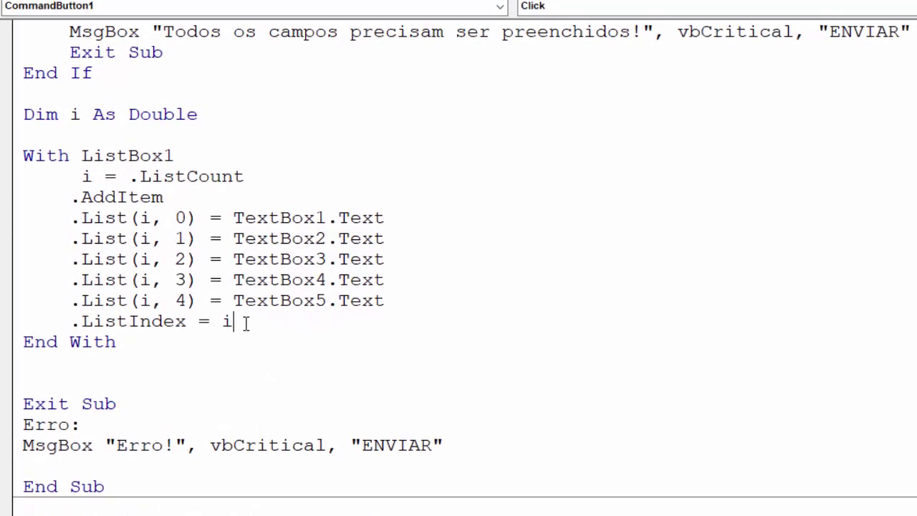
key("Return")
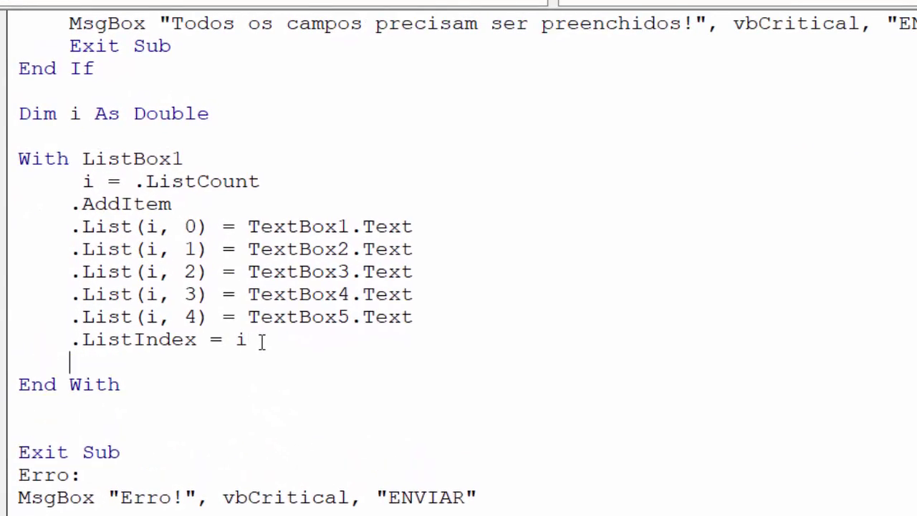
scroll(244, 337, "down", 2)
Write .Selected(i) = True below the ListIndex line, dismissing the compile error midway
type(".")
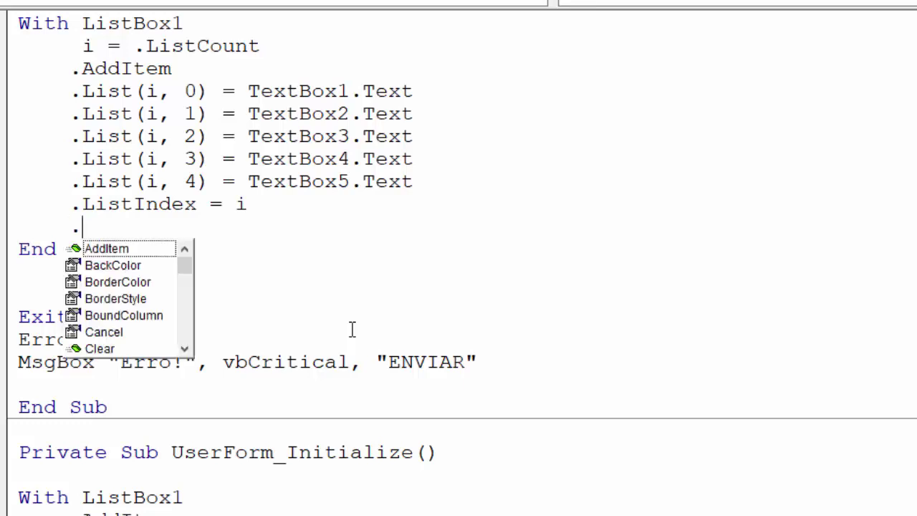
type("SEL")
key("Tab")
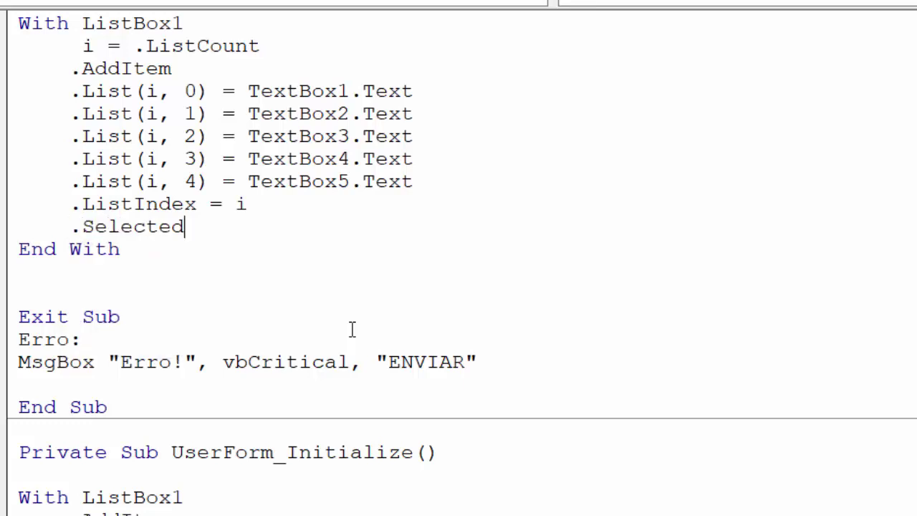
type("(")
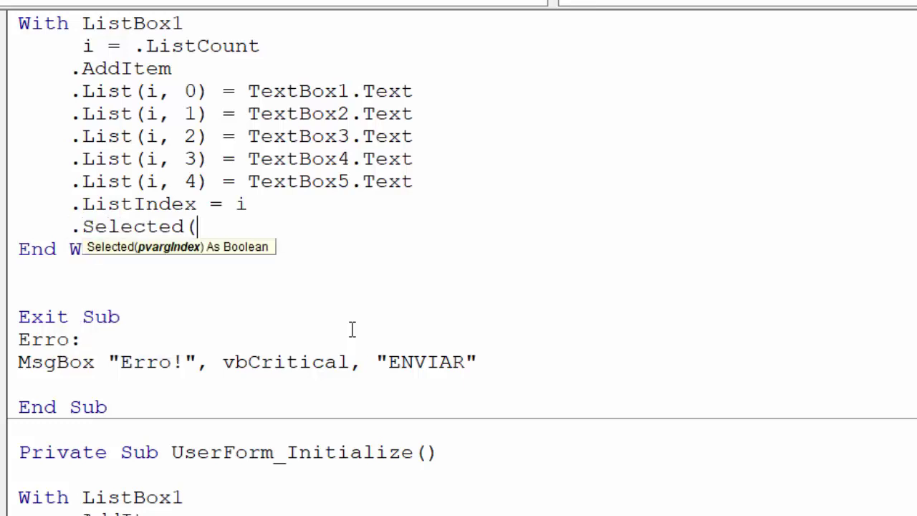
type(")")
left_click(242, 312)
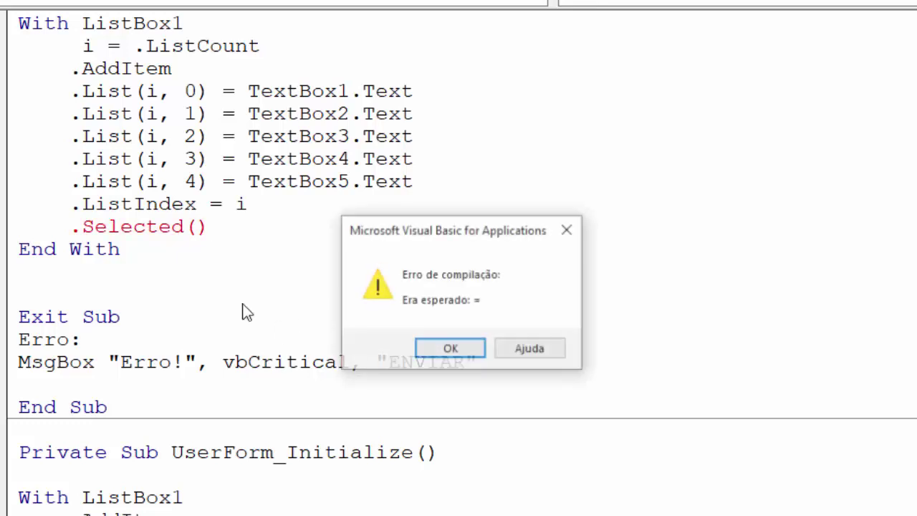
left_click(448, 347)
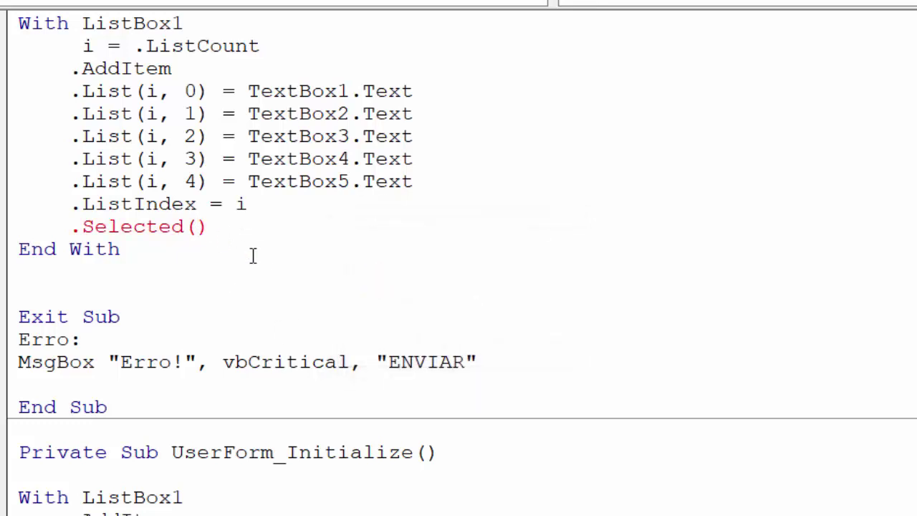
type("I")
left_click(246, 229)
type("= TRUE")
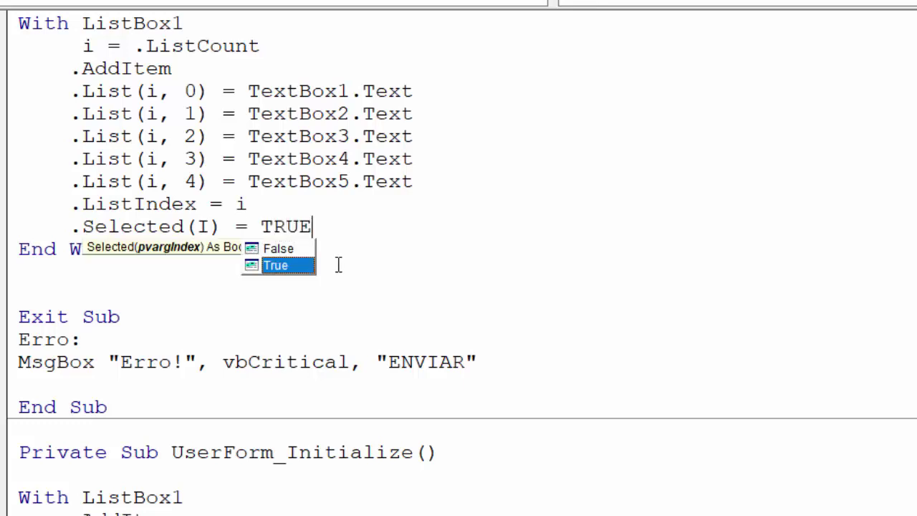
left_click(363, 295)
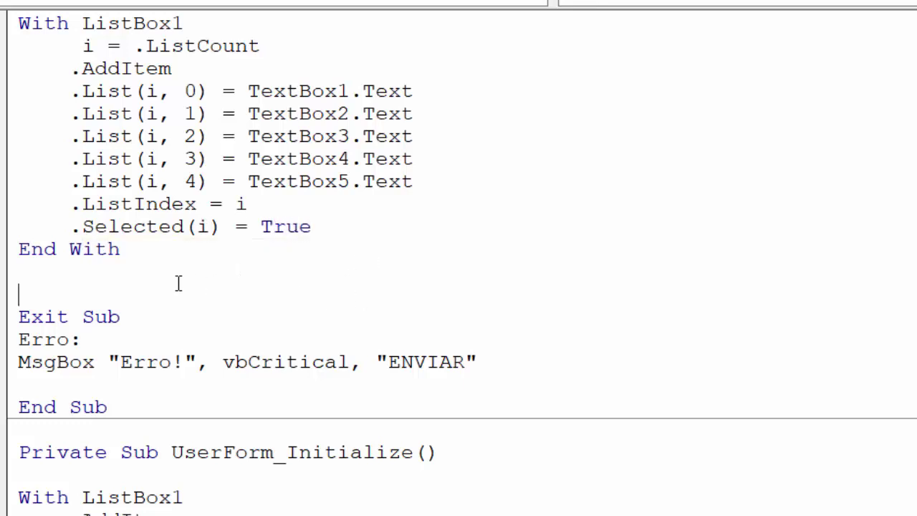
scroll(219, 293, "down", 1)
scroll(226, 296, "up", 1)
left_click_drag(70, 226, 377, 225)
Add blank lines after End With and write TextBox1 = Empty
scroll(148, 287, "down", 1)
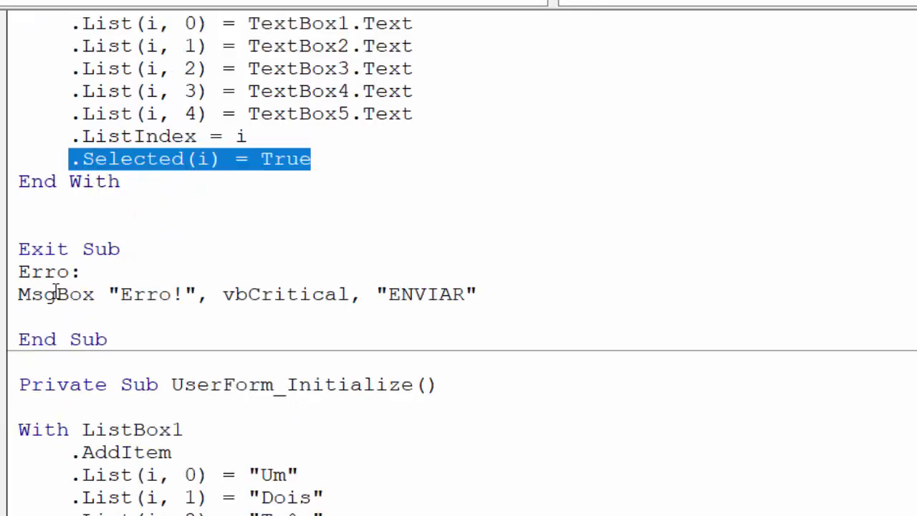
left_click(50, 214)
key("Return")
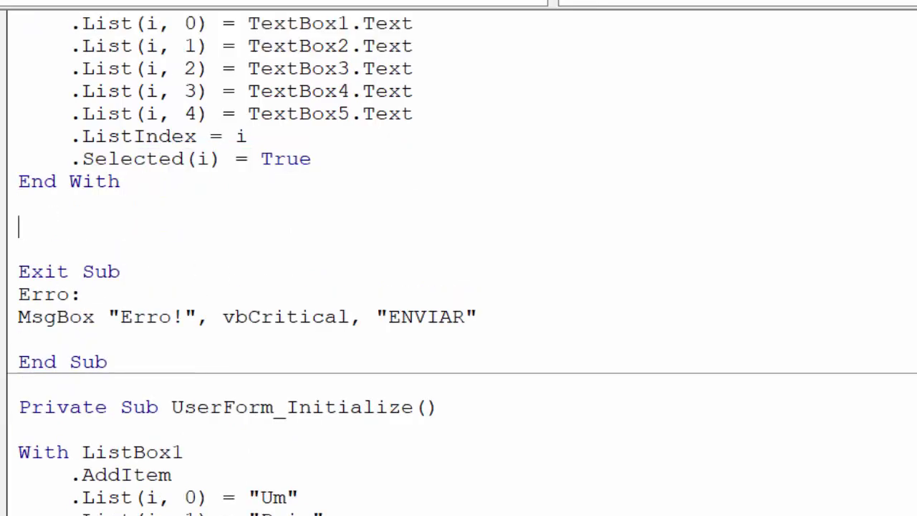
key("Return")
left_click(32, 229)
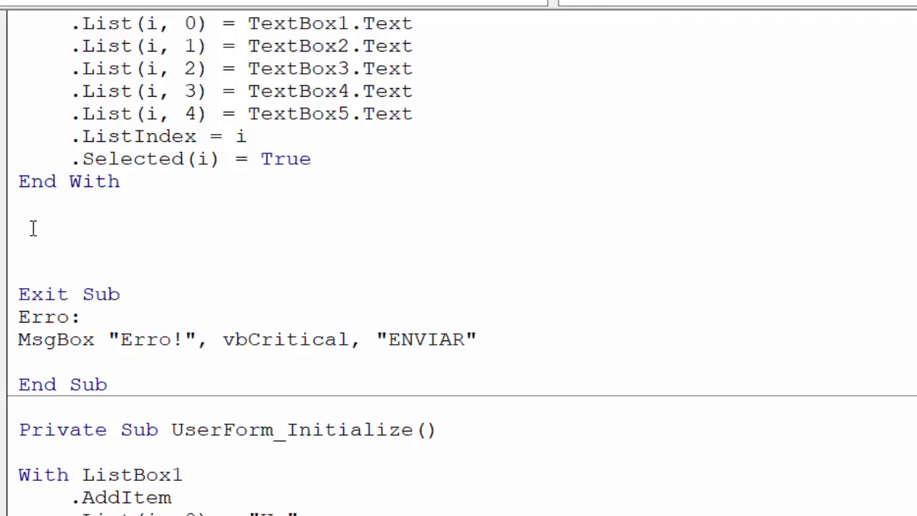
type("TEXTBOX1")
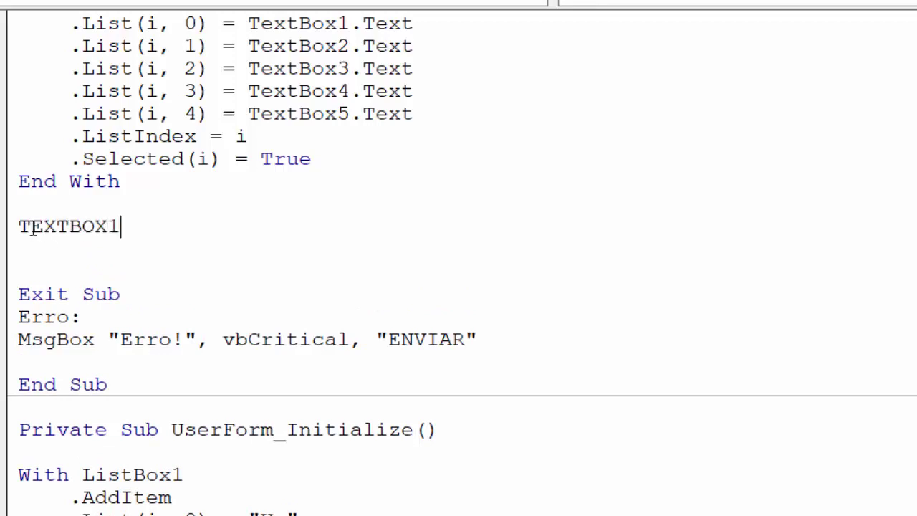
type(" = EMP")
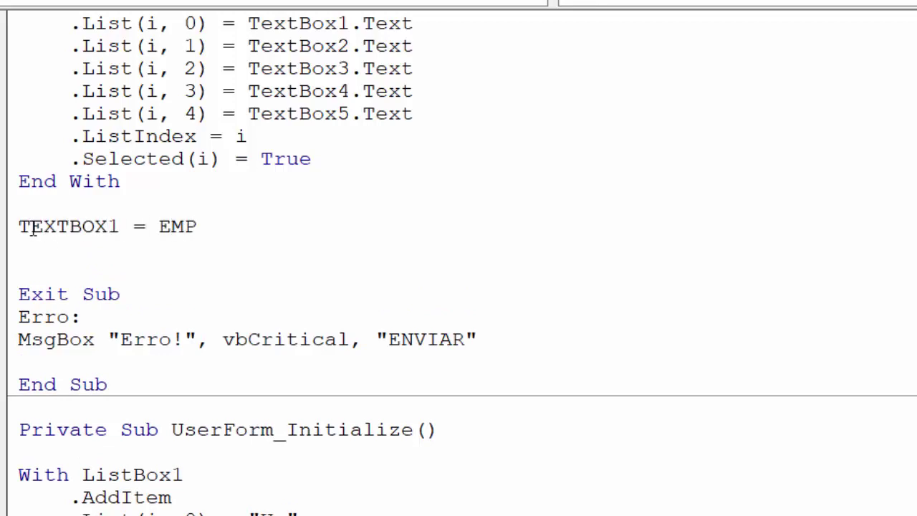
type("TY")
key("Return")
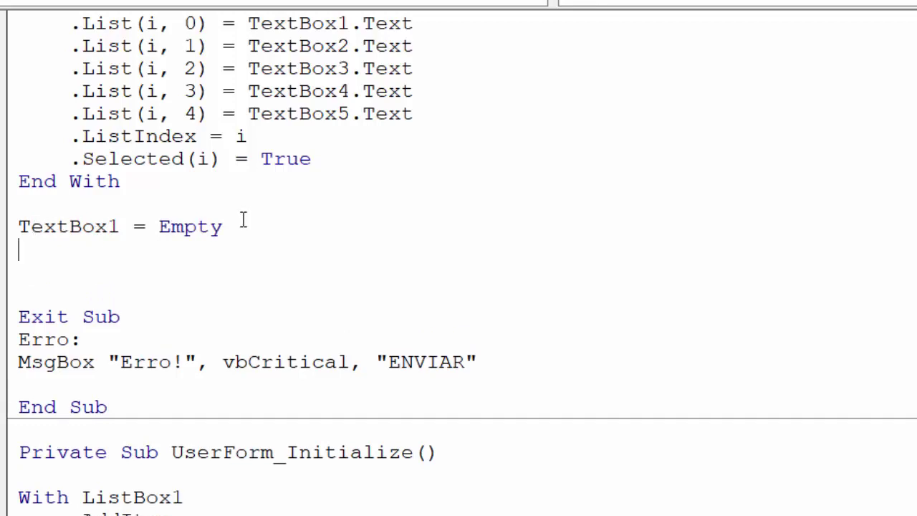
Copy the clearing line to add TextBox2 through TextBox5 = Empty
left_click_drag(236, 227, 17, 228)
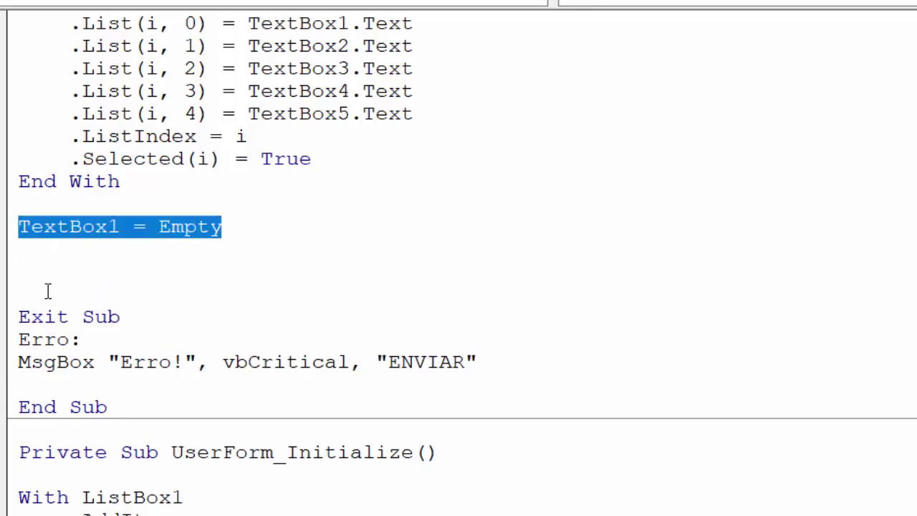
key("ctrl+c")
left_click(31, 249)
key("ctrl+v")
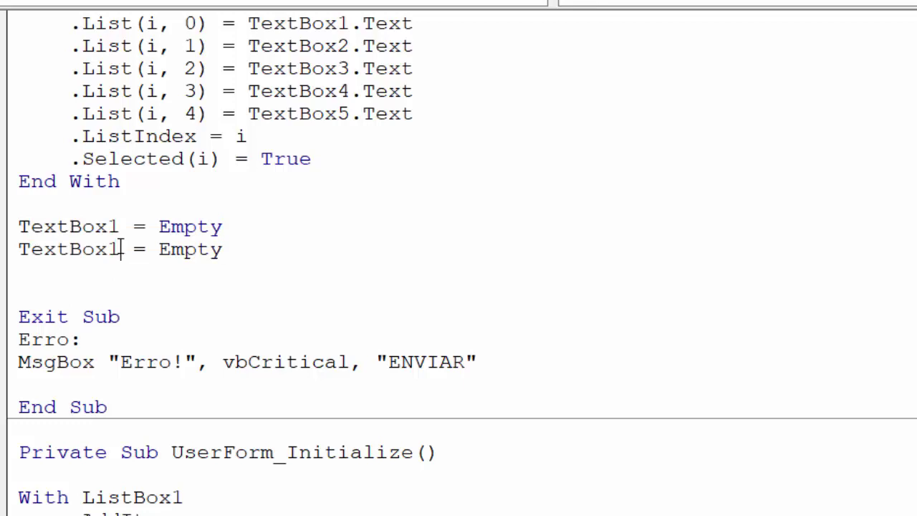
left_click(122, 249)
key("BackSpace")
type("2")
left_click(46, 271)
key("ctrl+v")
left_click(124, 273)
key("BackSpace")
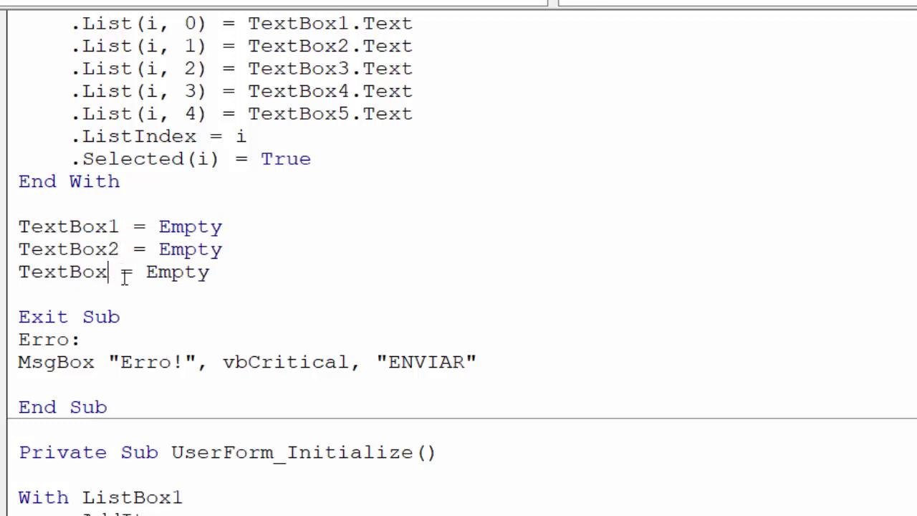
type("3")
left_click(236, 276)
key("Return")
key("ctrl+v")
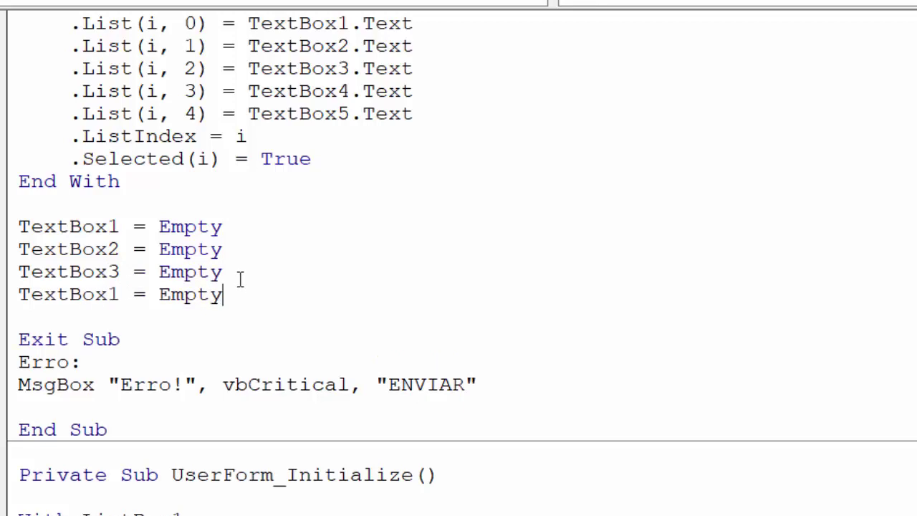
left_click(122, 294)
key("BackSpace")
type("4")
left_click(236, 294)
key("Return")
key("ctrl+v")
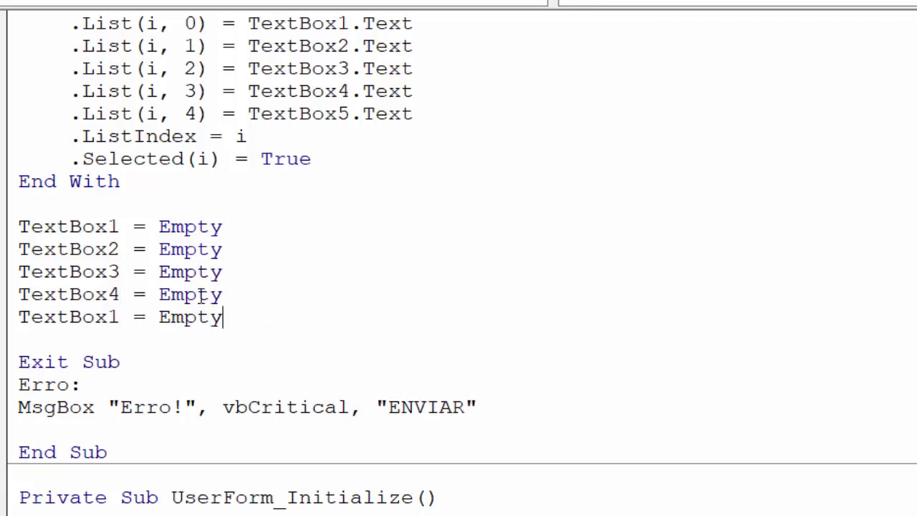
left_click(122, 317)
key("BackSpace")
type("5")
Add TextBox1.SetFocus on a new line just above Exit Sub
left_click(70, 340)
key("Return")
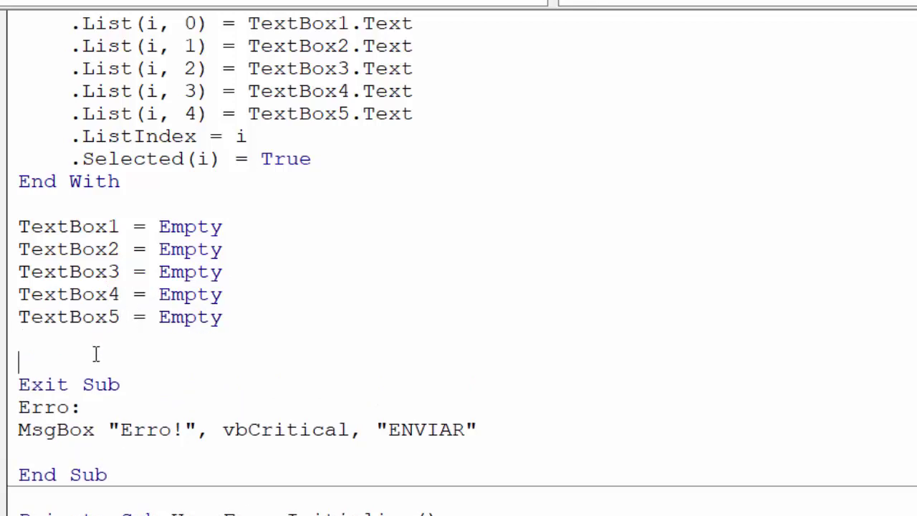
key("Up")
left_click(122, 227)
double_click(84, 226)
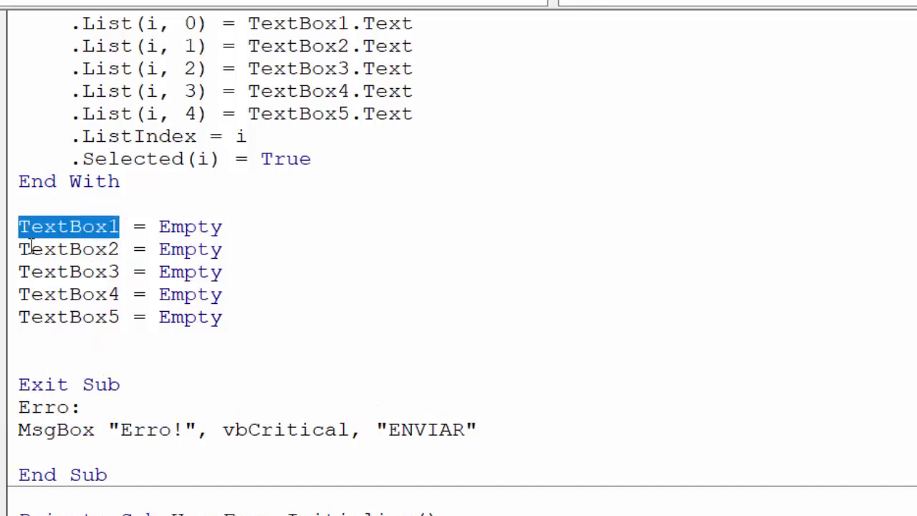
left_click(47, 352)
scroll(82, 342, "down", 1)
key("ctrl+v")
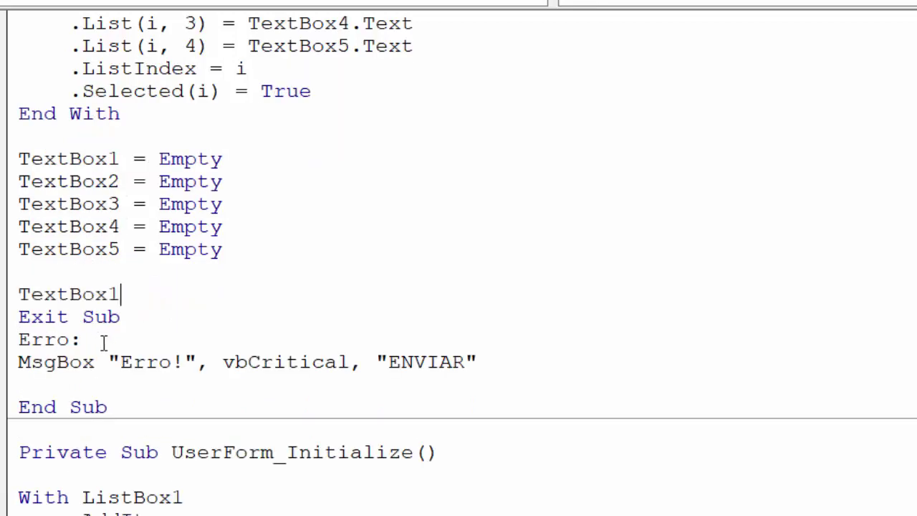
type(".SET")
key("Tab")
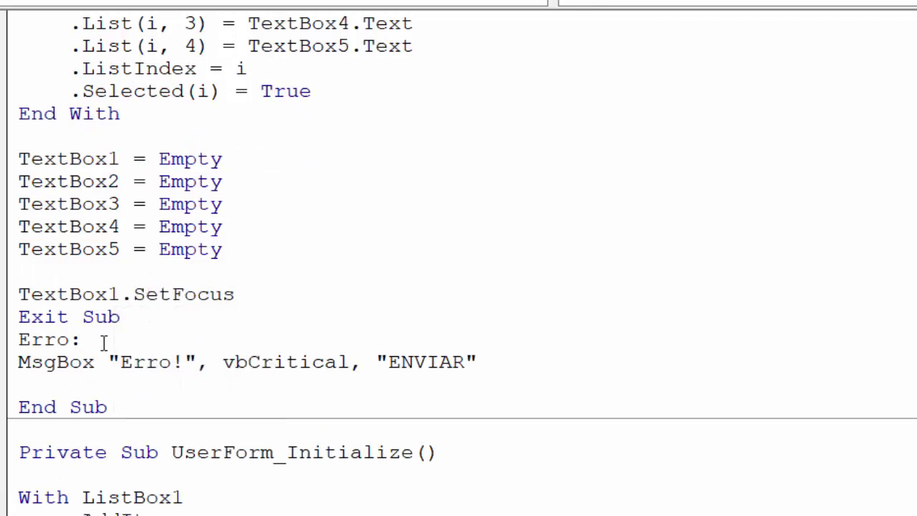
key("Return")
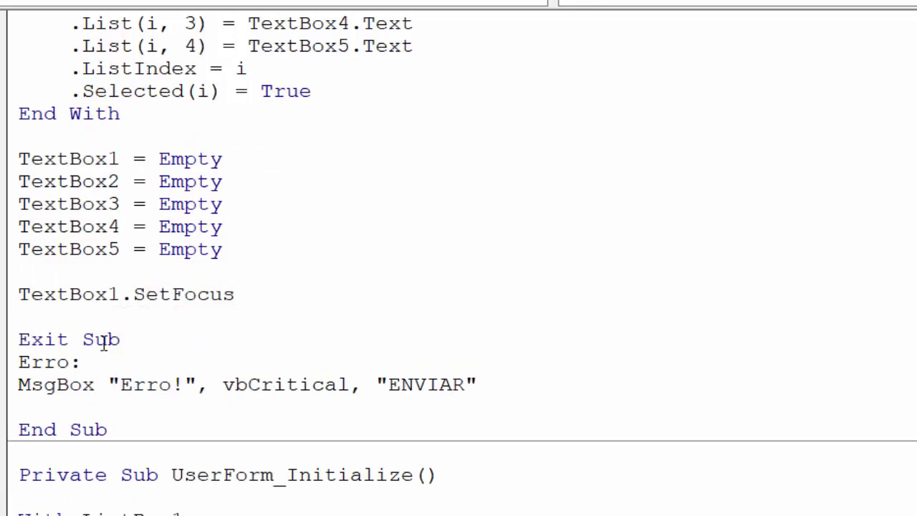
scroll(286, 270, "up", 1)
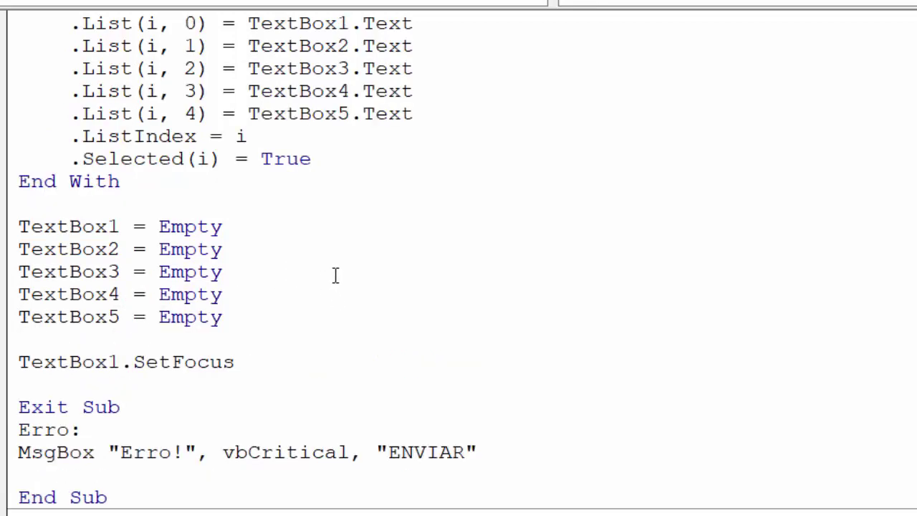
scroll(335, 276, "up", 2)
scroll(389, 269, "up", 3)
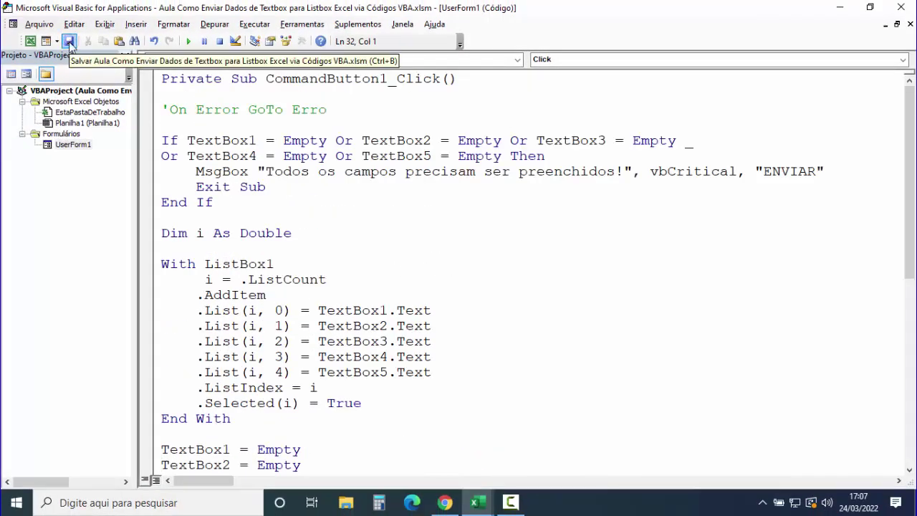
Open the UserForm1 design and run the form over the worksheet
left_click(77, 146)
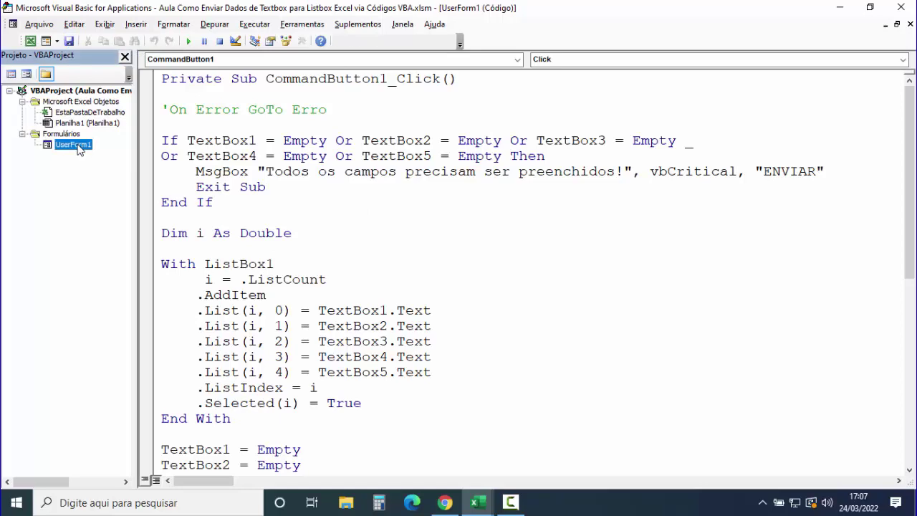
double_click(75, 145)
left_click(313, 129)
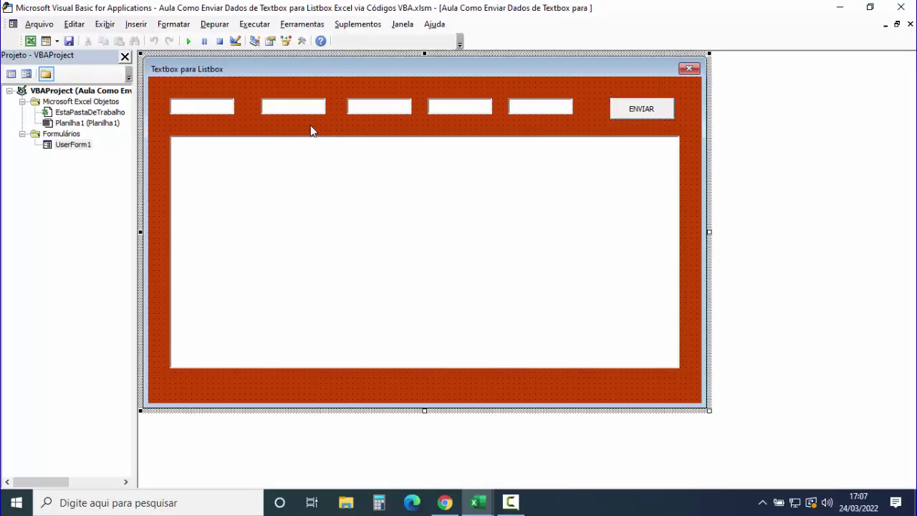
left_click(189, 43)
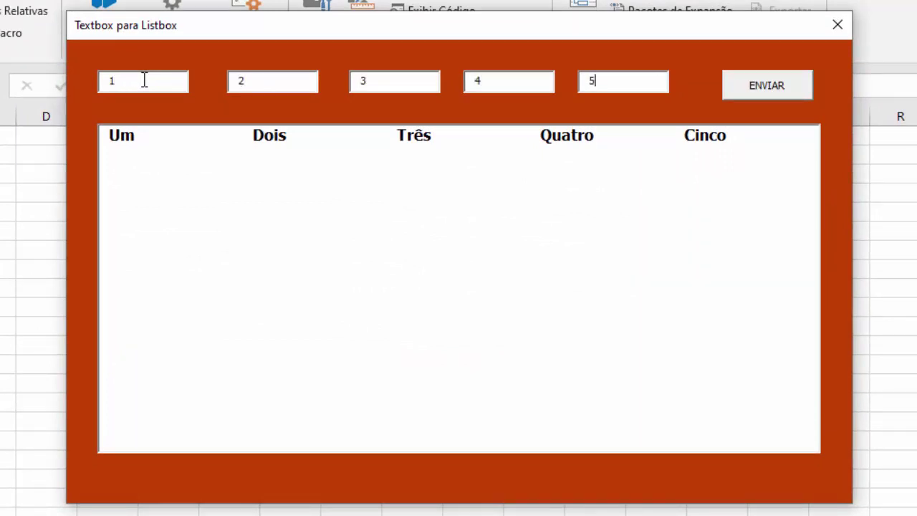
Send the value sets 1–5, 2–6 and 3–7 into the list through the form
left_click(783, 86)
type("2")
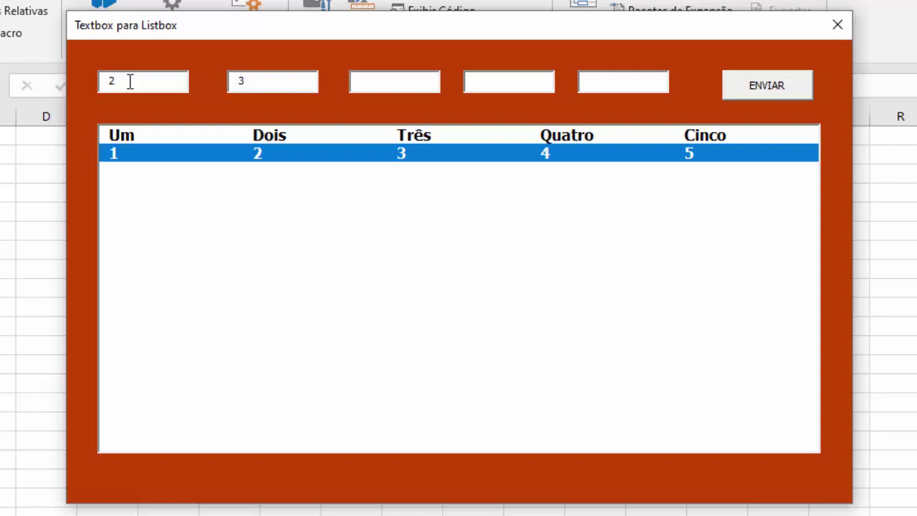
type("6")
key("Tab")
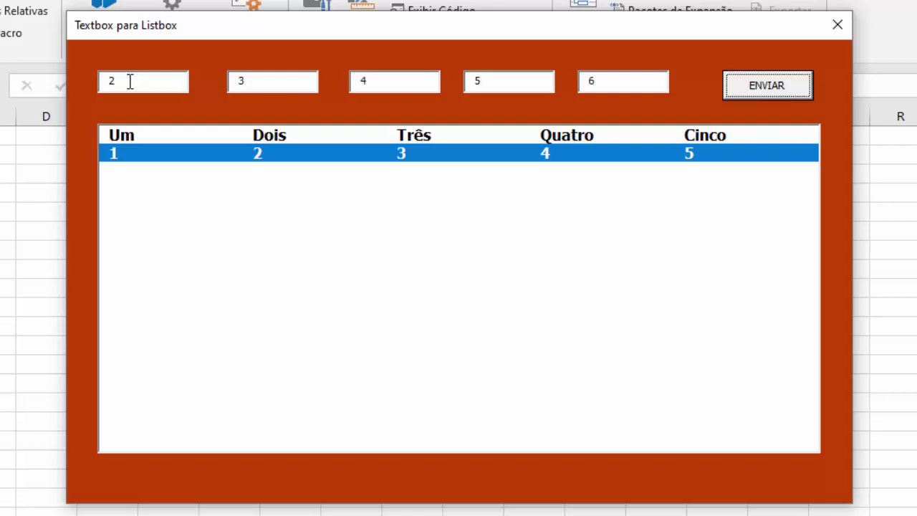
key("Return")
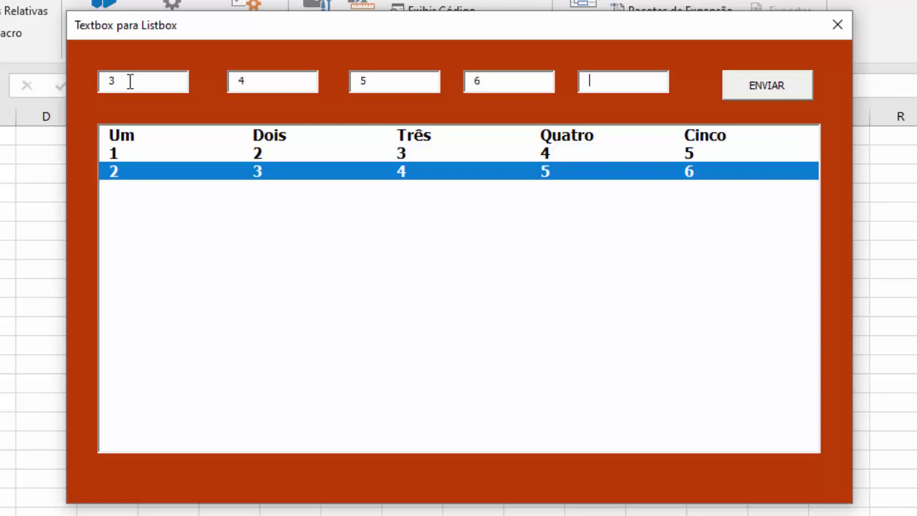
type("7")
key("Tab")
key("Return")
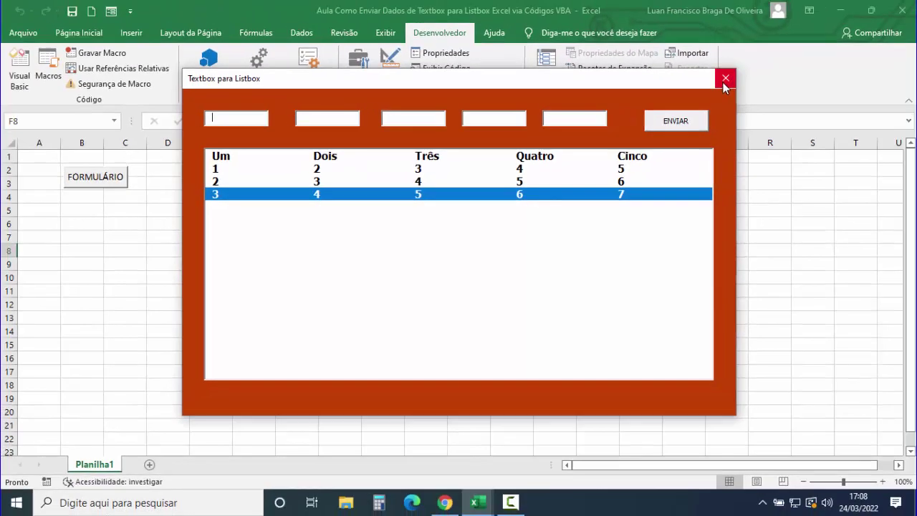
Close the form, remove the apostrophe before On Error GoTo Erro, and rerun UserForm1
left_click(725, 79)
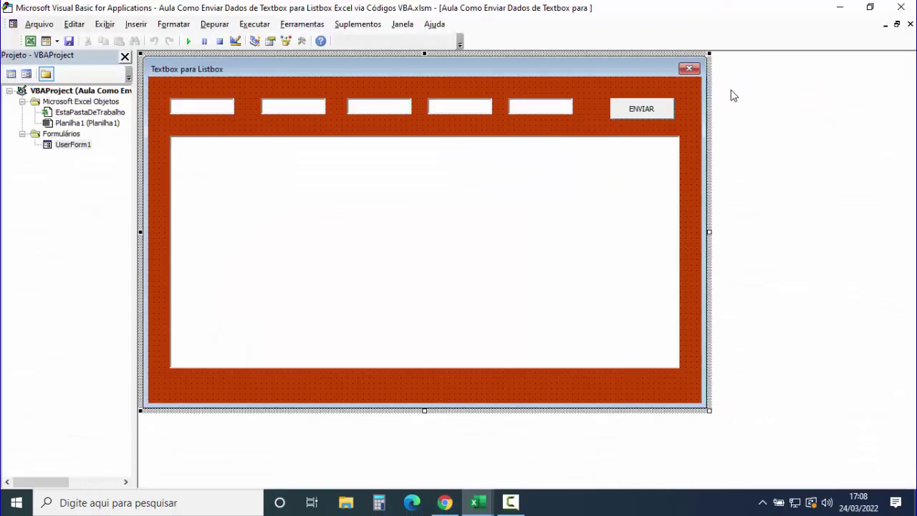
double_click(636, 112)
key("Down")
key("Right")
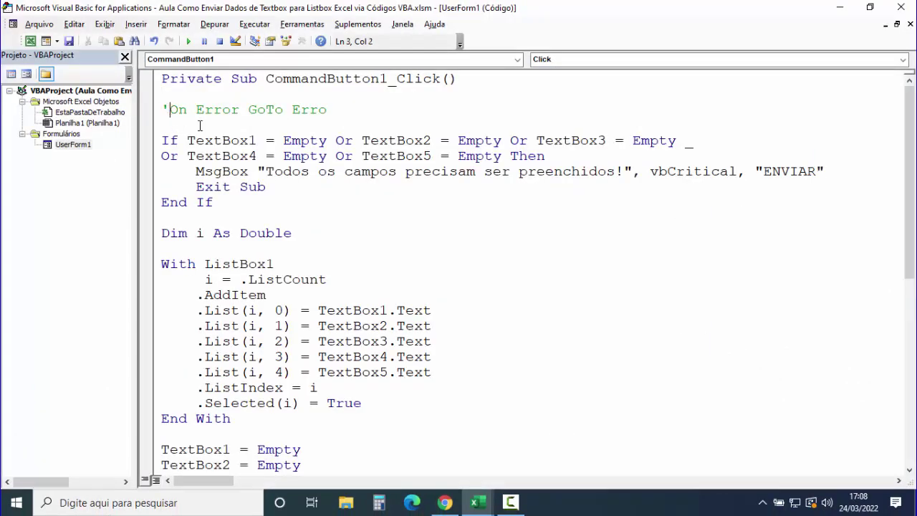
key("BackSpace")
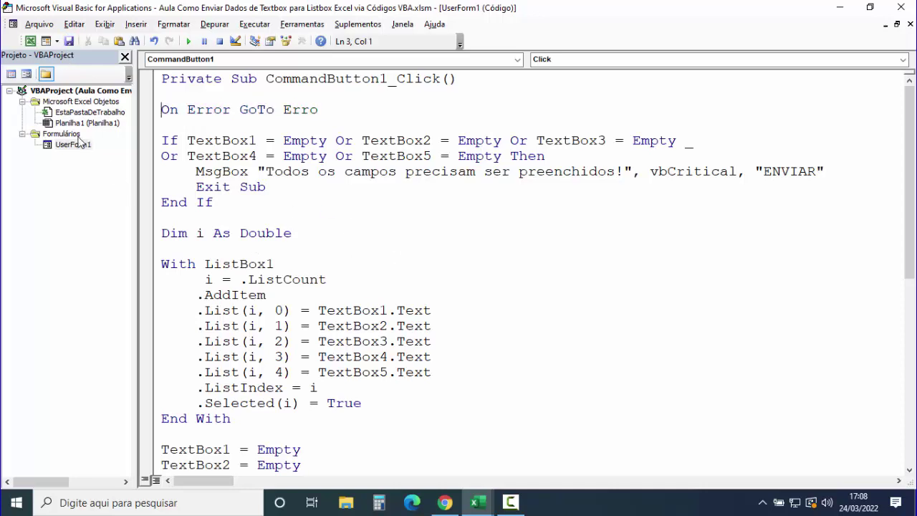
double_click(75, 144)
left_click(188, 41)
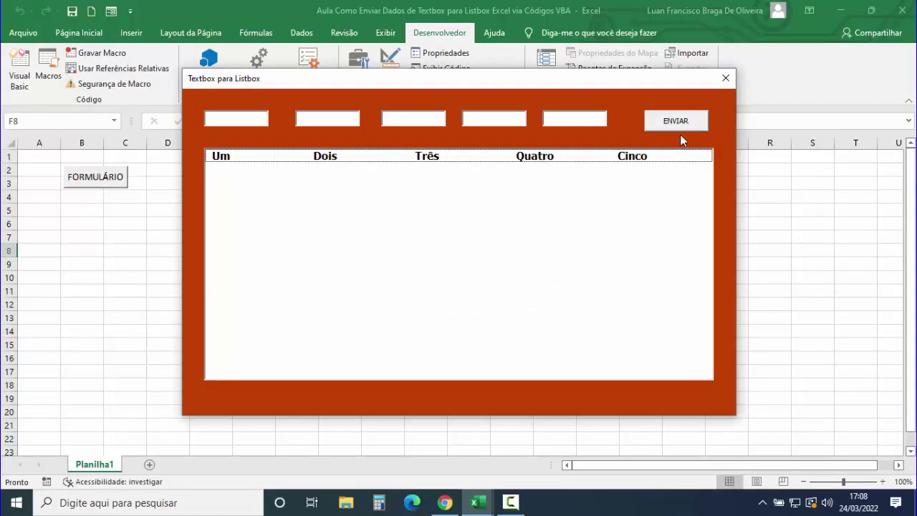
left_click(678, 122)
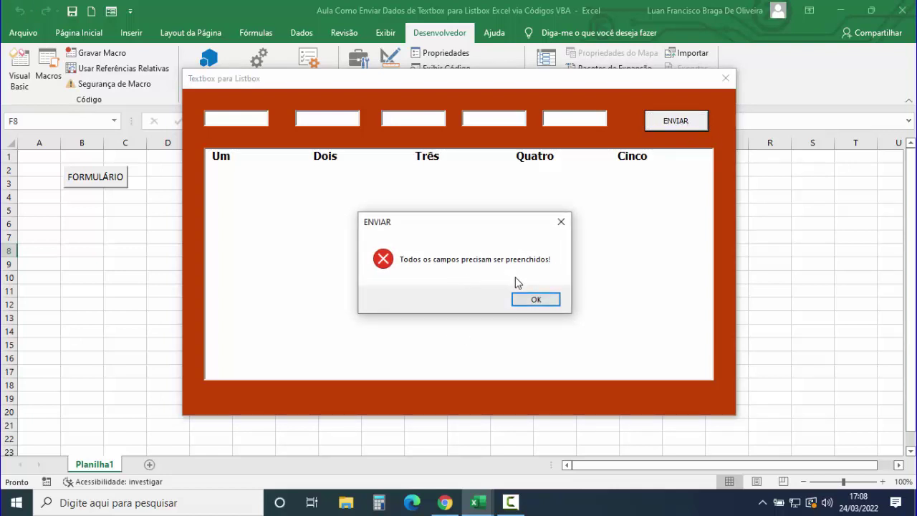
left_click(534, 299)
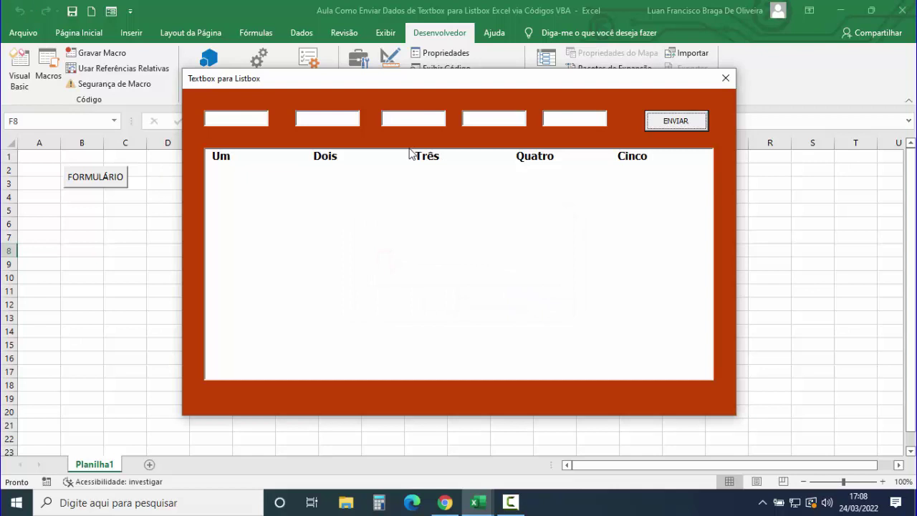